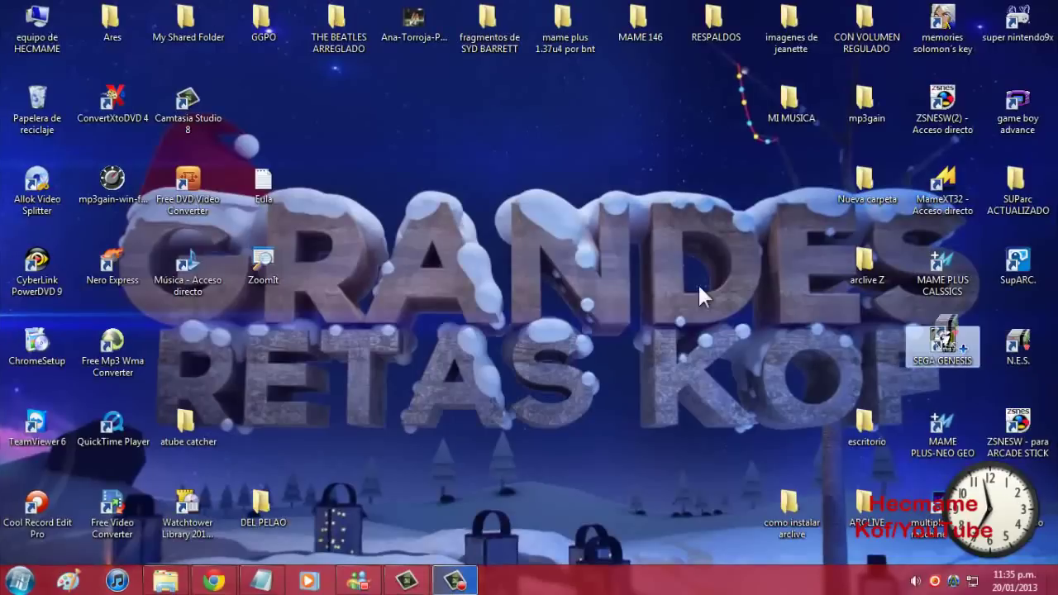
- Dismiss the Ocean7 colour scheme performance warning without choosing any of its options
left_click_drag(697, 283, 533, 285)
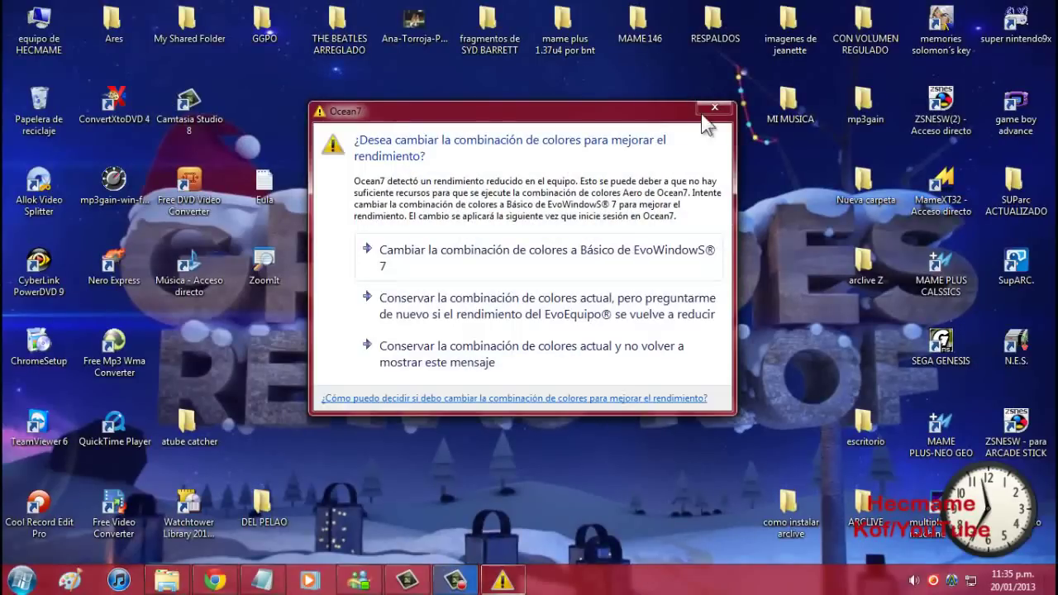
left_click(713, 110)
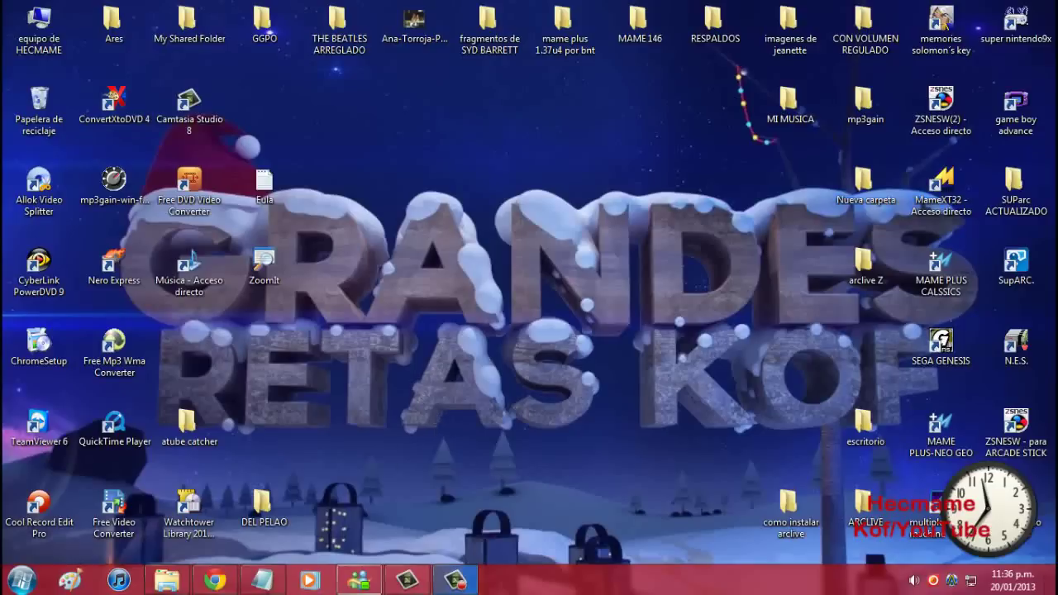
- Bring up the TUTO PARA NES note and copy the MediaFire link listed under EMULADOR DE N.E.S
left_click(262, 580)
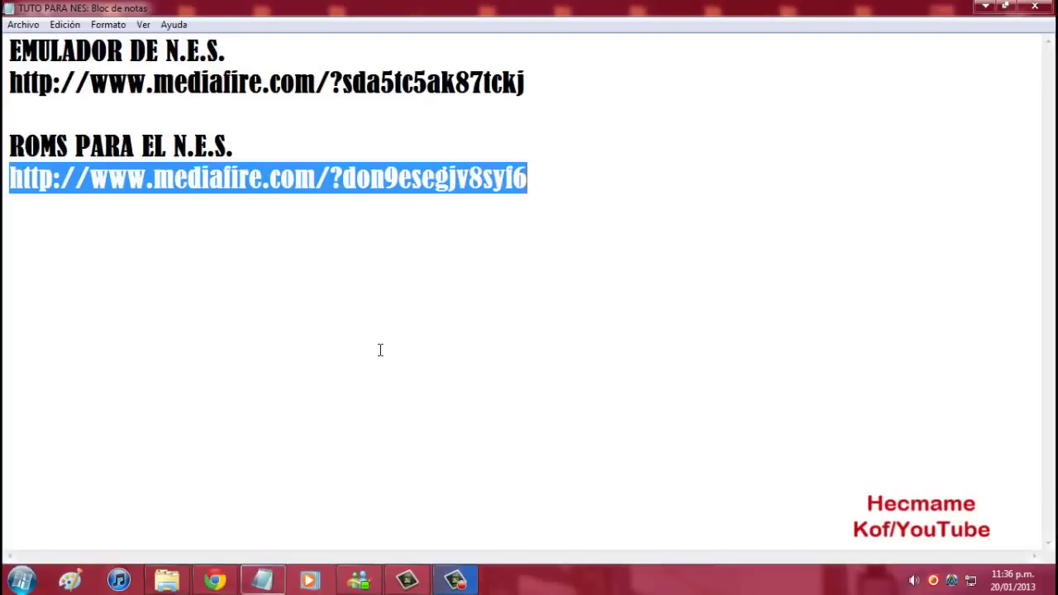
left_click(537, 102)
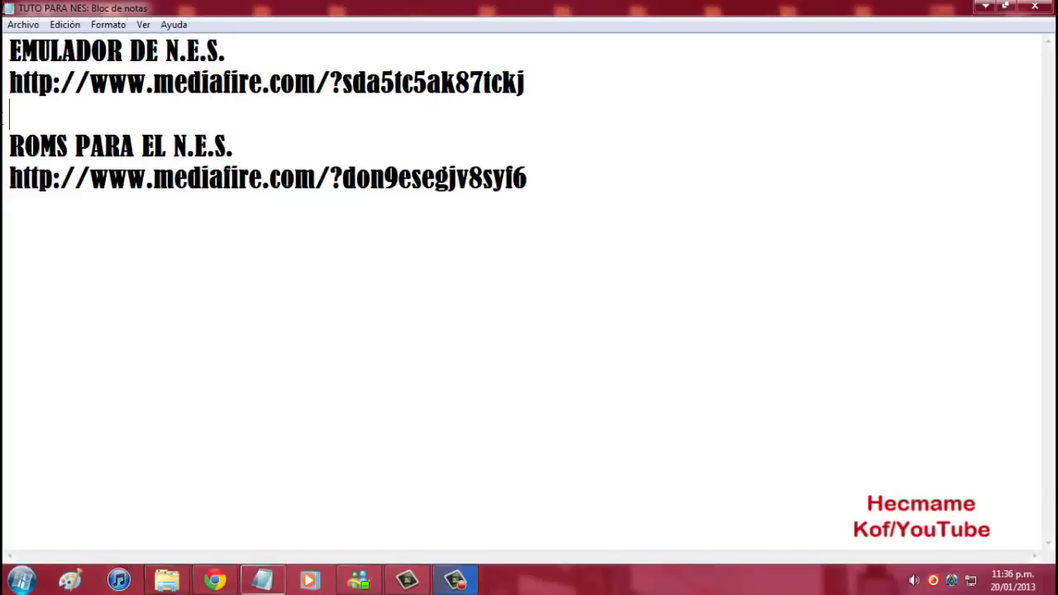
left_click_drag(3, 106, 23, 82)
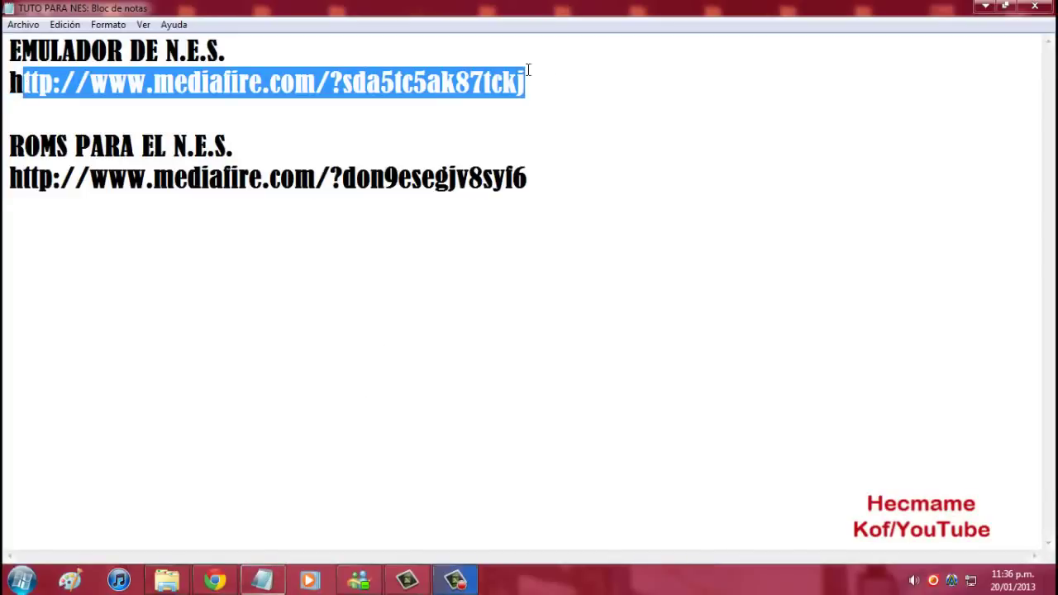
left_click_drag(549, 75, 4, 91)
key("super+c")
right_click(72, 83)
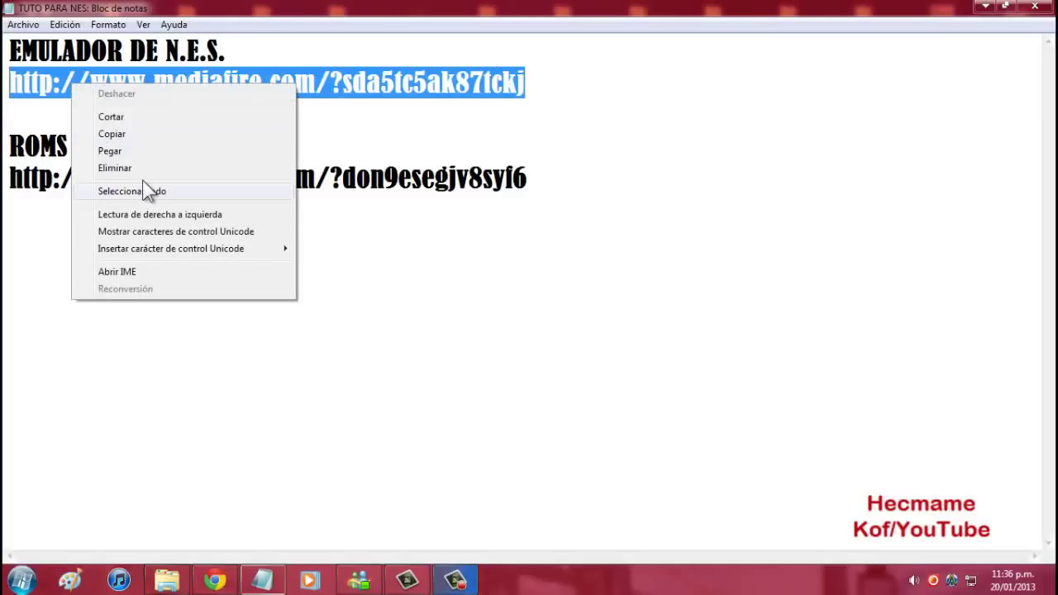
left_click(158, 134)
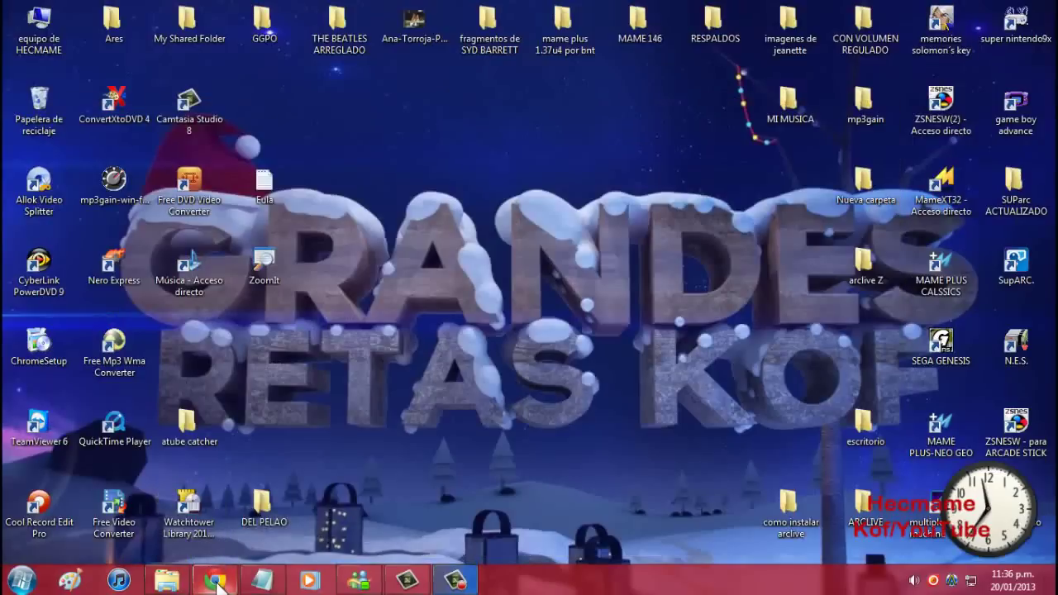
- Switch to Chrome and load the copied emulator link in place of the Google page's address
mouse_move(216, 583)
left_click(214, 437)
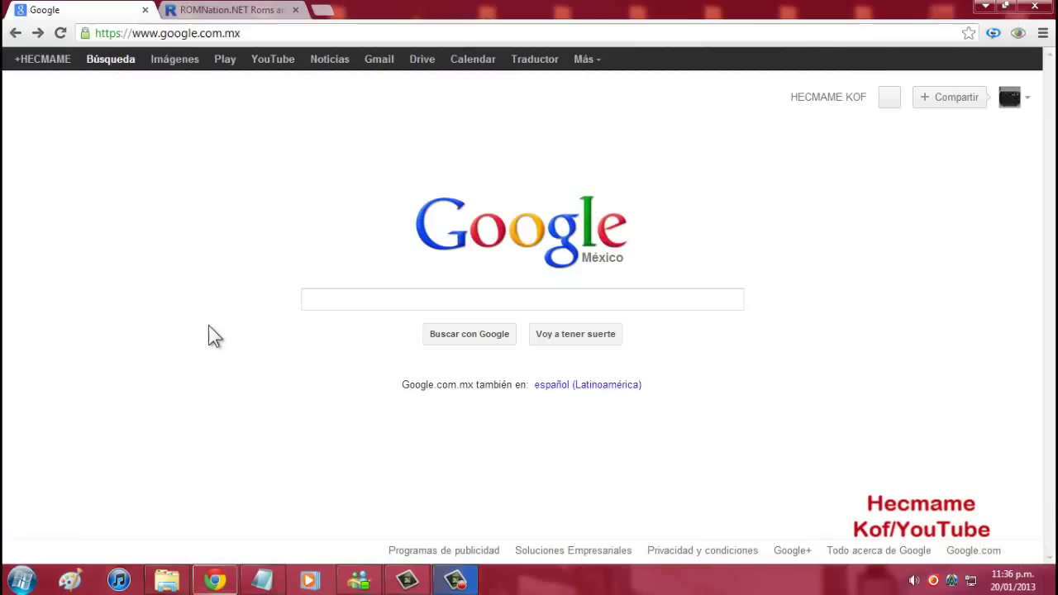
left_click(237, 35)
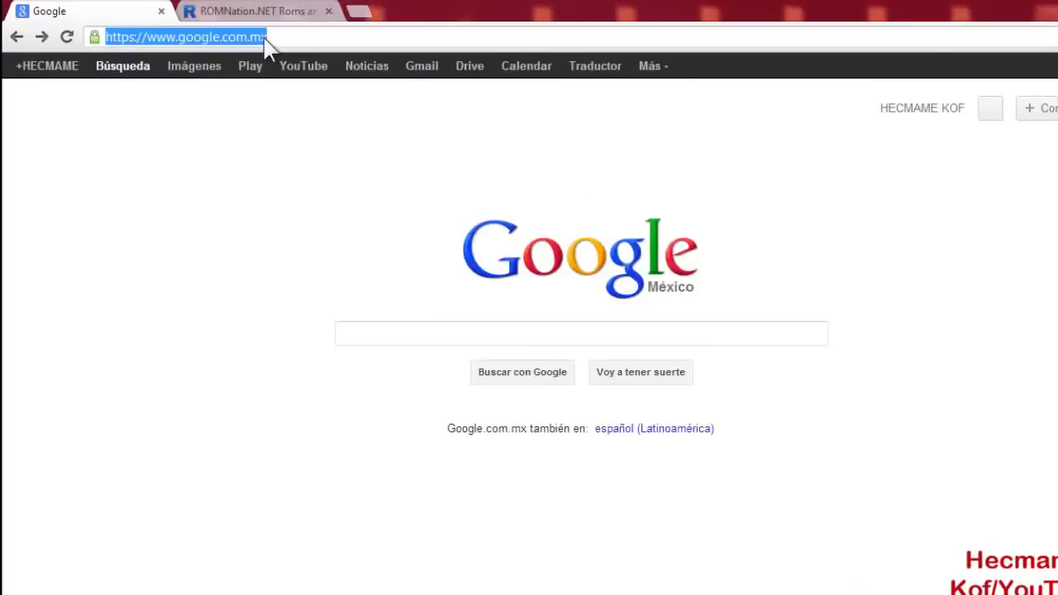
key("BackSpace")
right_click(237, 36)
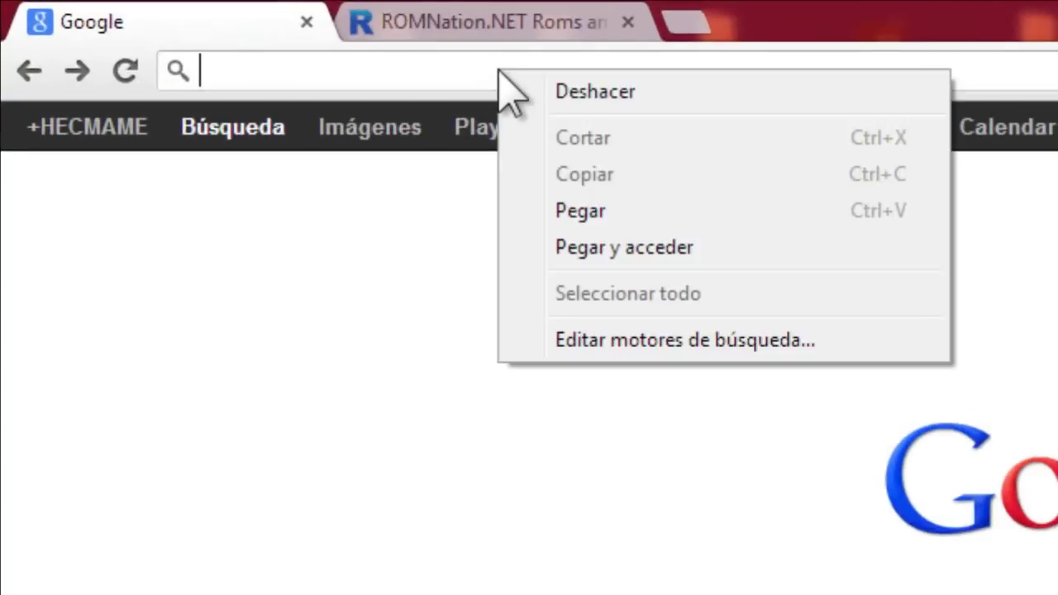
left_click(625, 212)
key("Escape")
key("Return")
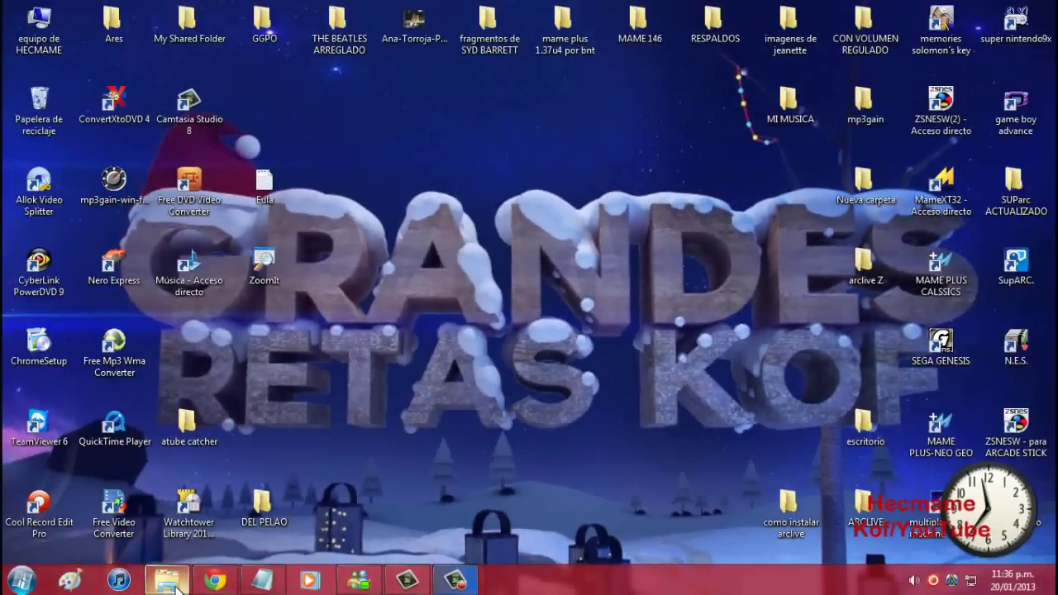
- Move the N.E.S archive from the Descargas folder to the desktop, beside the MI MUSICA folder
left_click(201, 449)
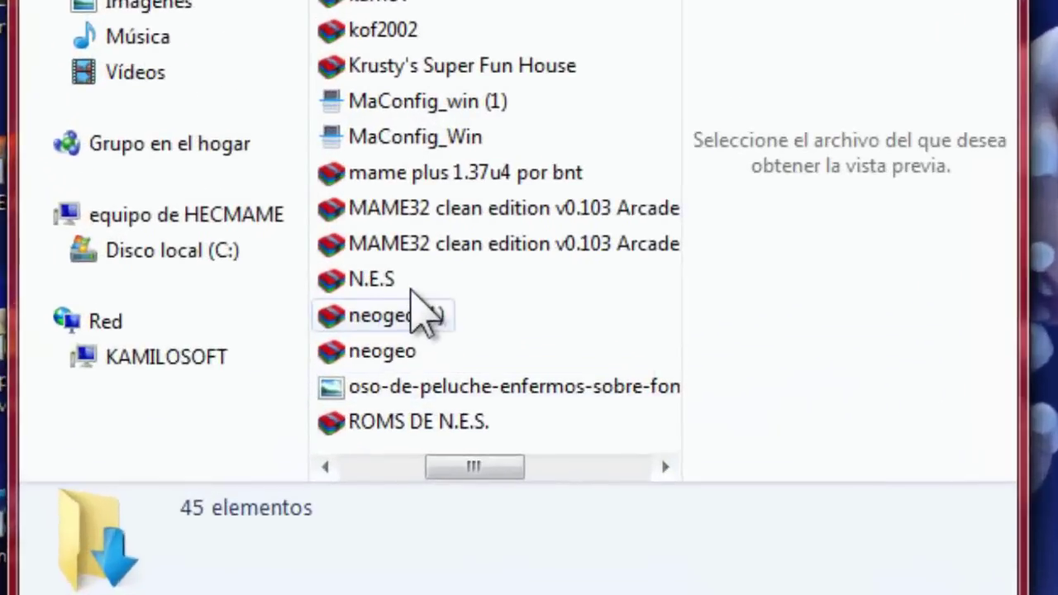
left_click(290, 318)
mouse_move(395, 286)
left_mouse_down()
mouse_move(469, 178)
mouse_move(397, 281)
left_mouse_up()
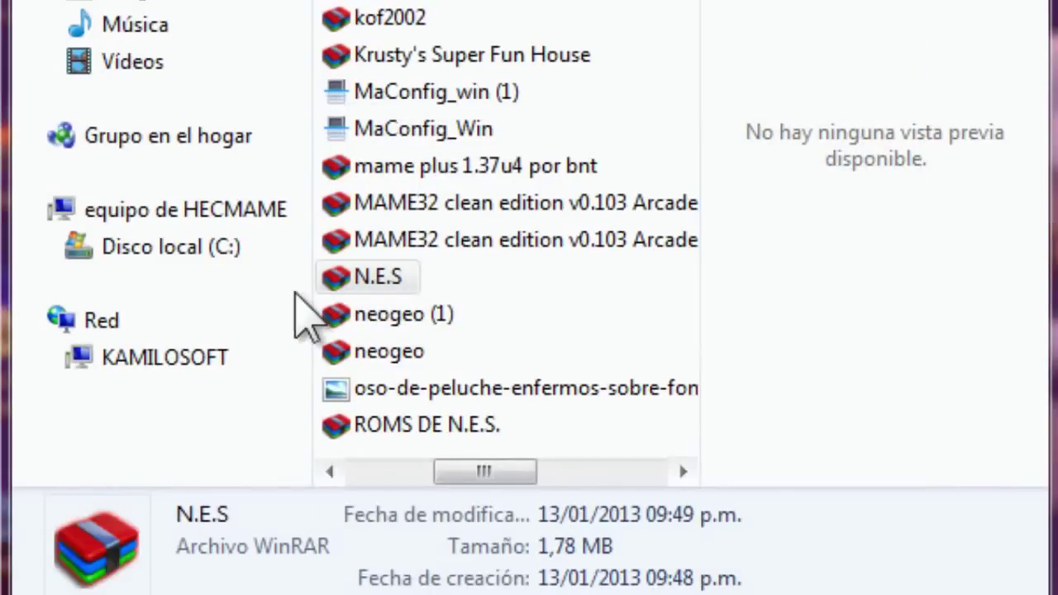
key("Delete")
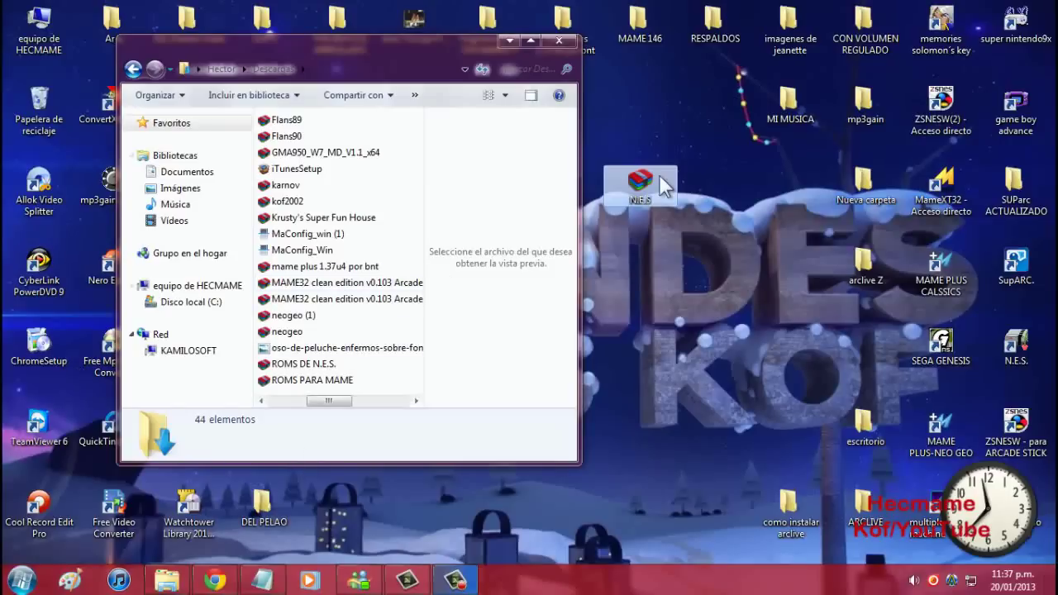
left_click_drag(654, 181, 707, 93)
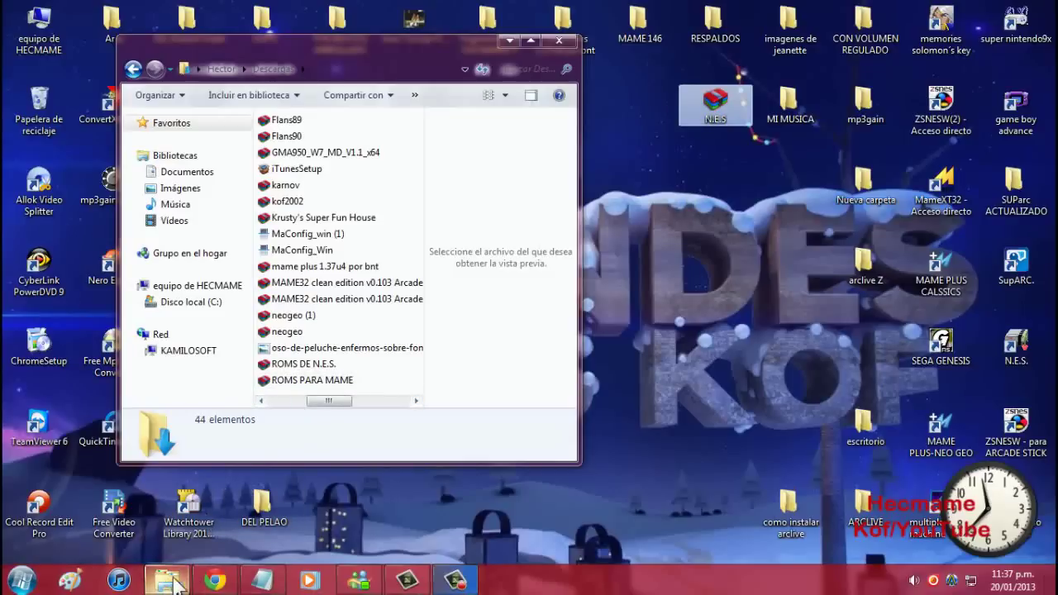
- Return to the TUTO PARA NES note and copy the MediaFire link under ROMS PARA EL N.E.S
mouse_move(258, 581)
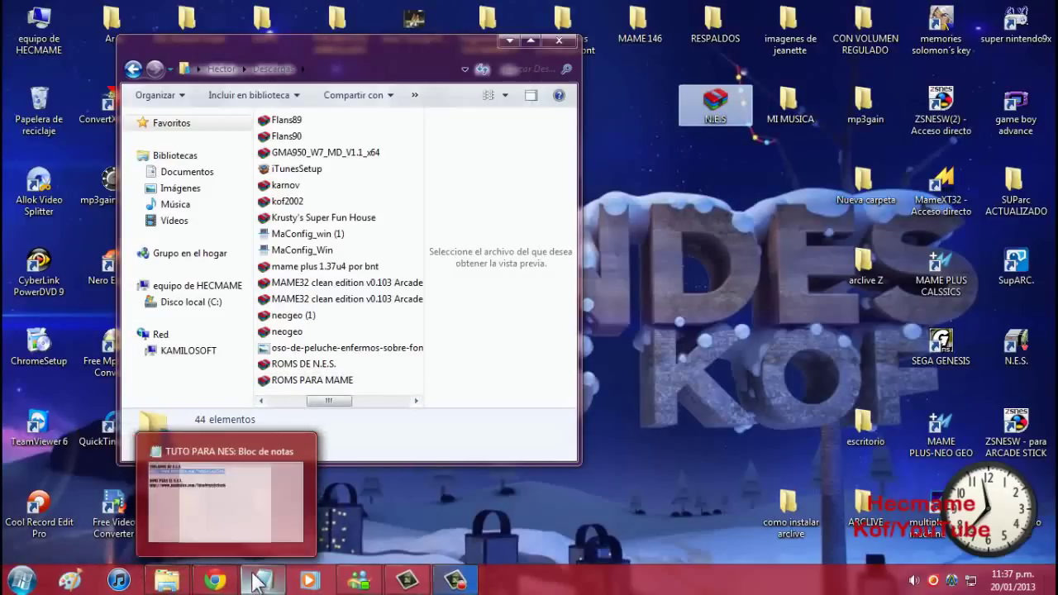
left_click(255, 496)
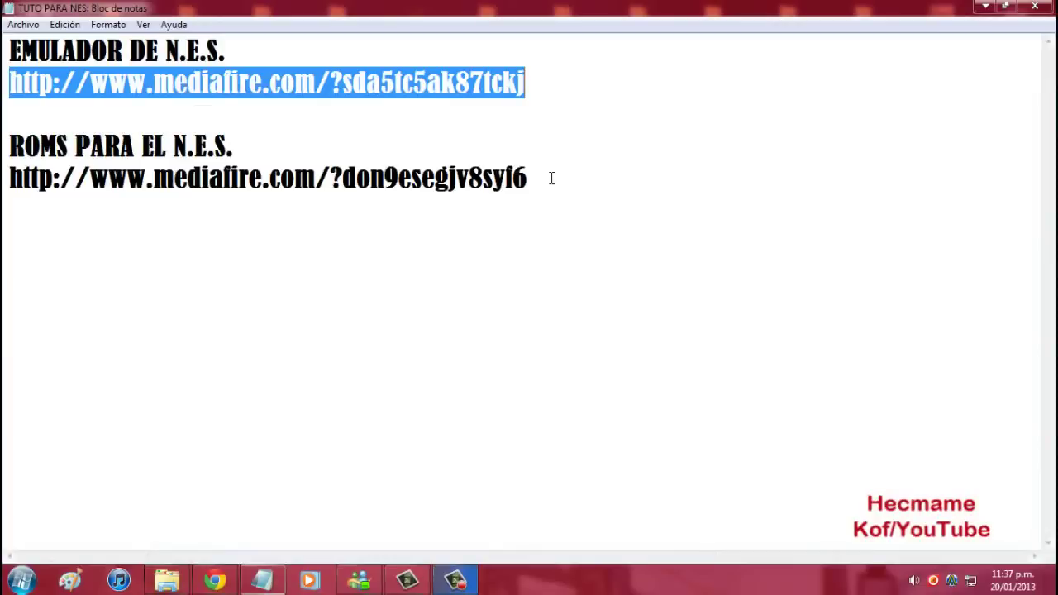
left_click(551, 179)
key("shift+Left")
key("shift+Left")
key("shift+Left")
key("shift+Left")
key("shift+Left")
key("shift+Left")
key("shift+Left")
key("Right")
key("Left")
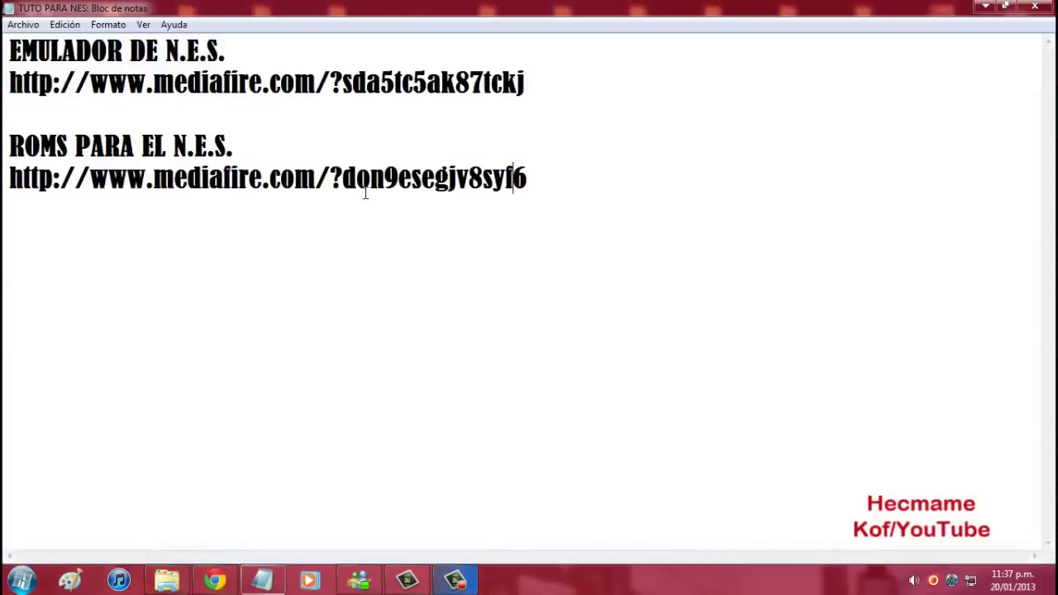
left_click_drag(513, 179, 4, 183)
left_click(564, 185)
left_click_drag(527, 178, 4, 184)
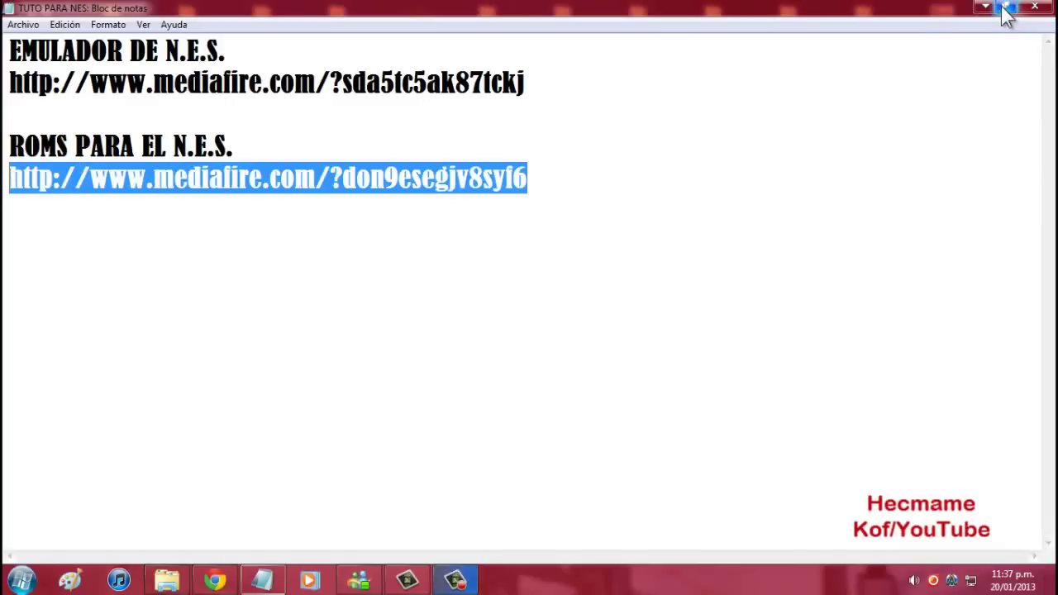
right_click(405, 191)
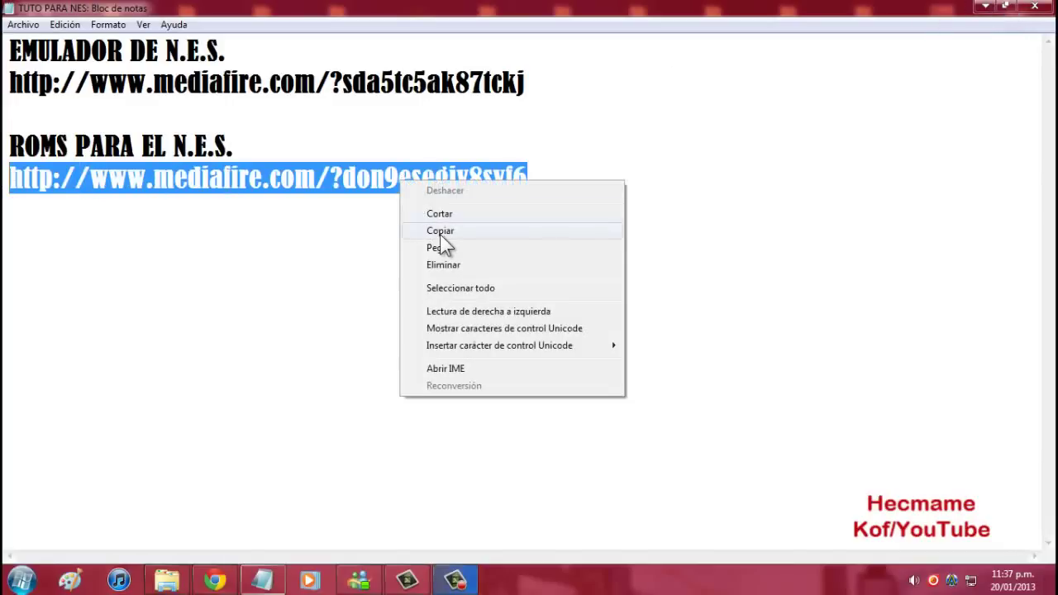
left_click(442, 234)
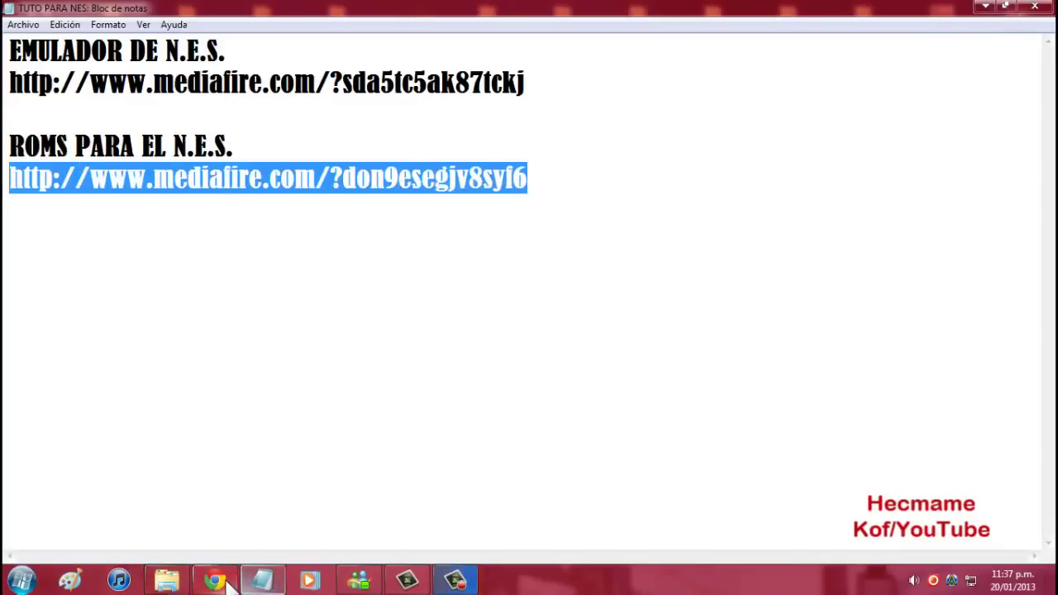
- Switch to Chrome, load the copied ROMs link in the N.E.S.rar tab, and minimize the browser
left_click(214, 580)
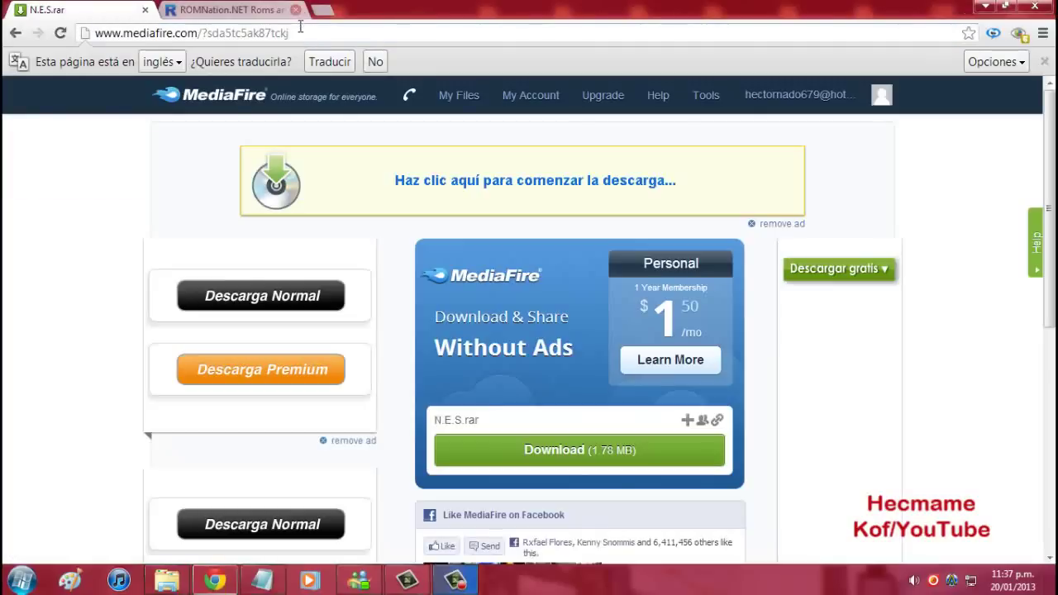
left_click(295, 38)
right_click(296, 38)
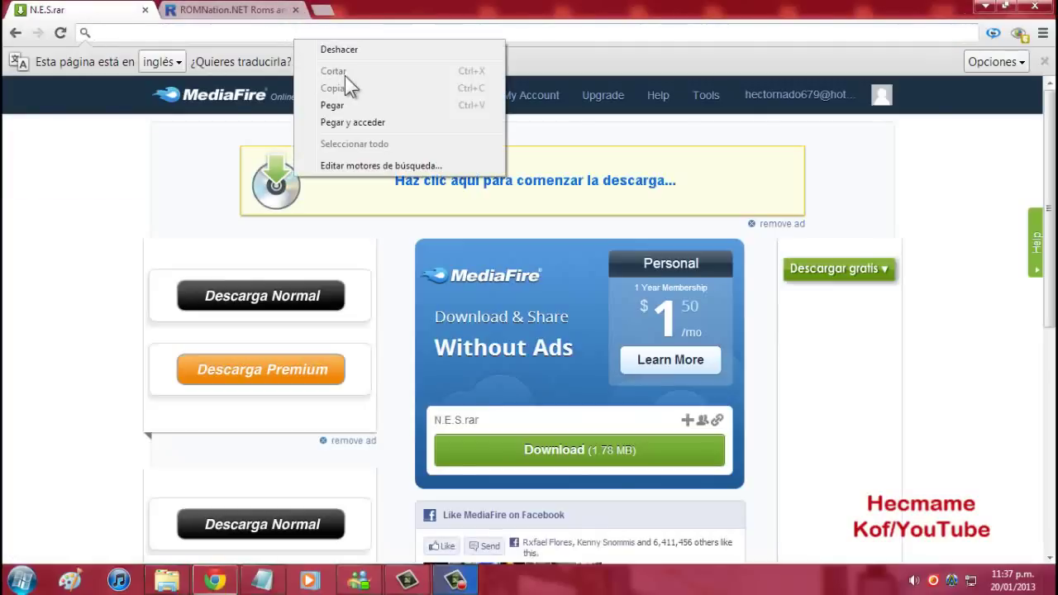
left_click(354, 103)
key("Return")
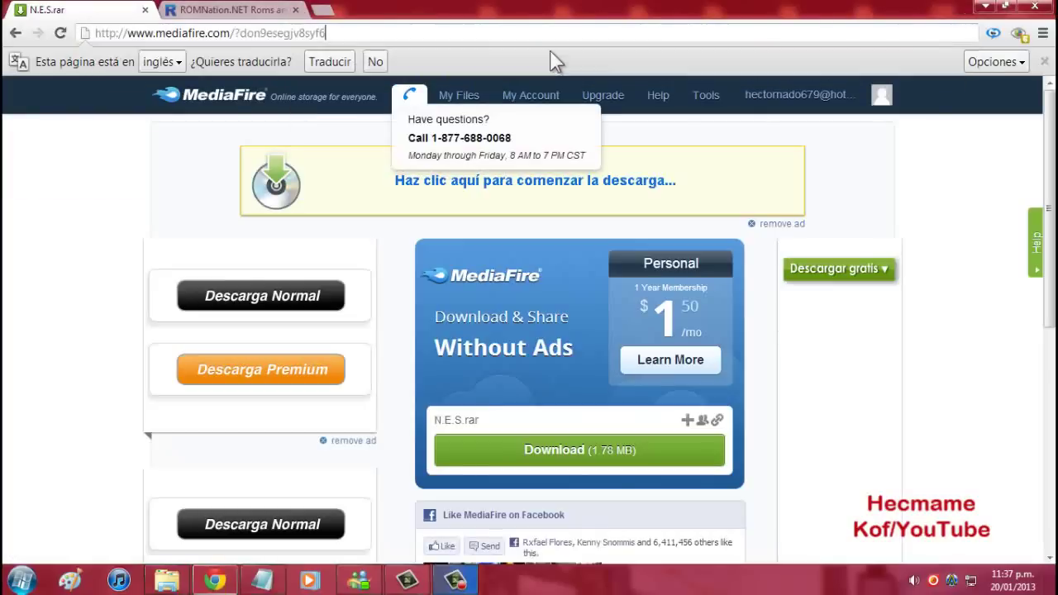
left_click(985, 7)
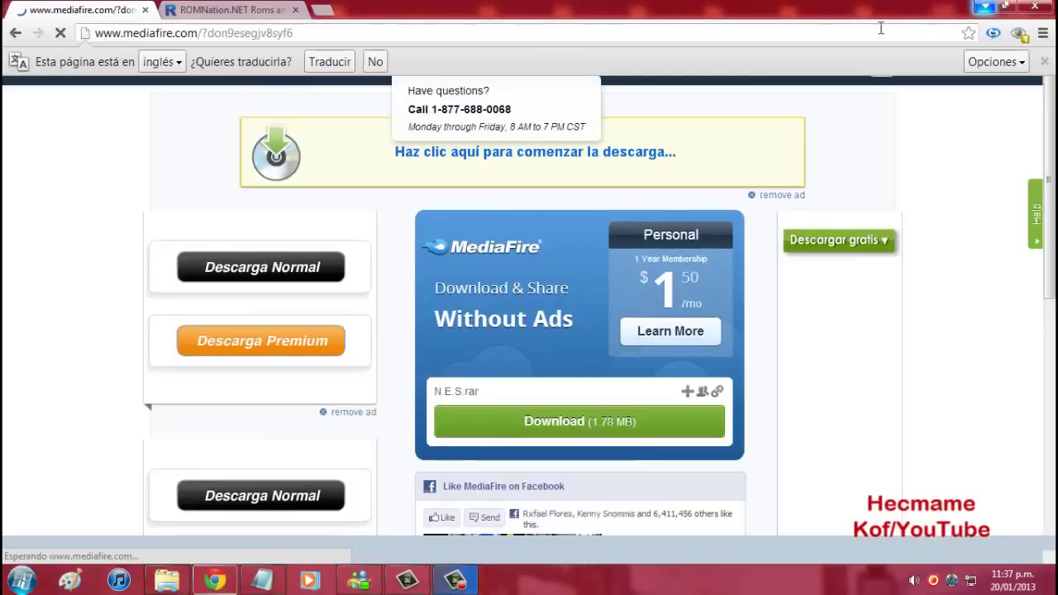
left_click(985, 6)
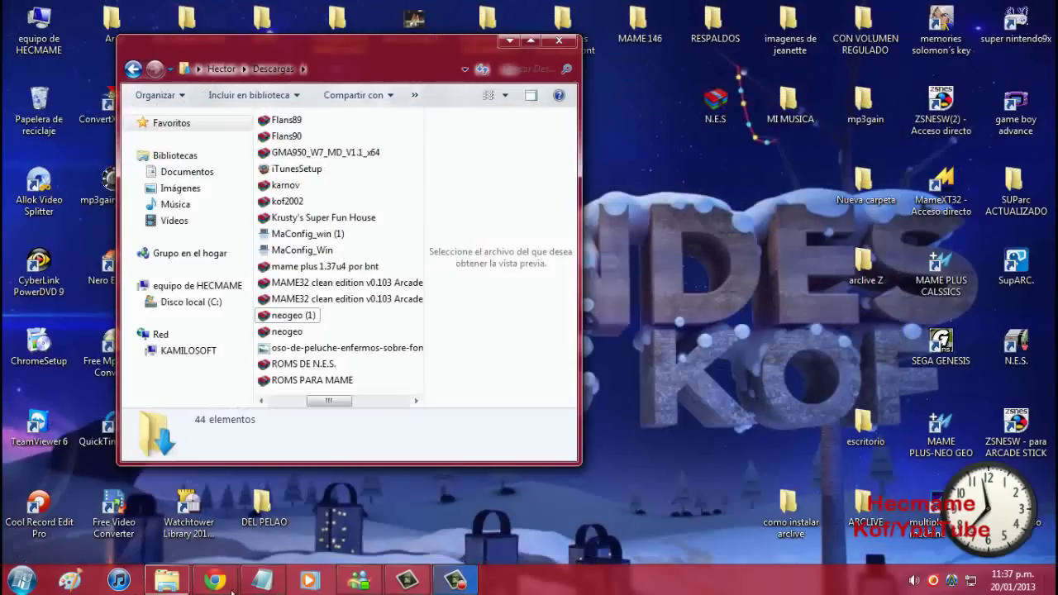
- Move the ROMS DE N.E.S. archive from the Descargas folder to the desktop
left_click(214, 581)
left_click(509, 41)
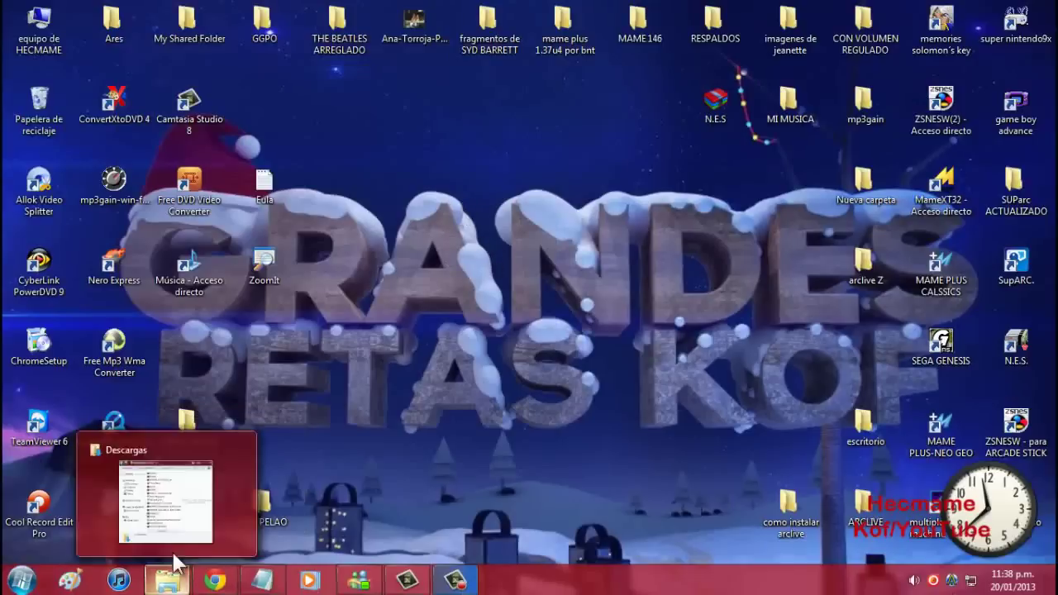
left_click(166, 580)
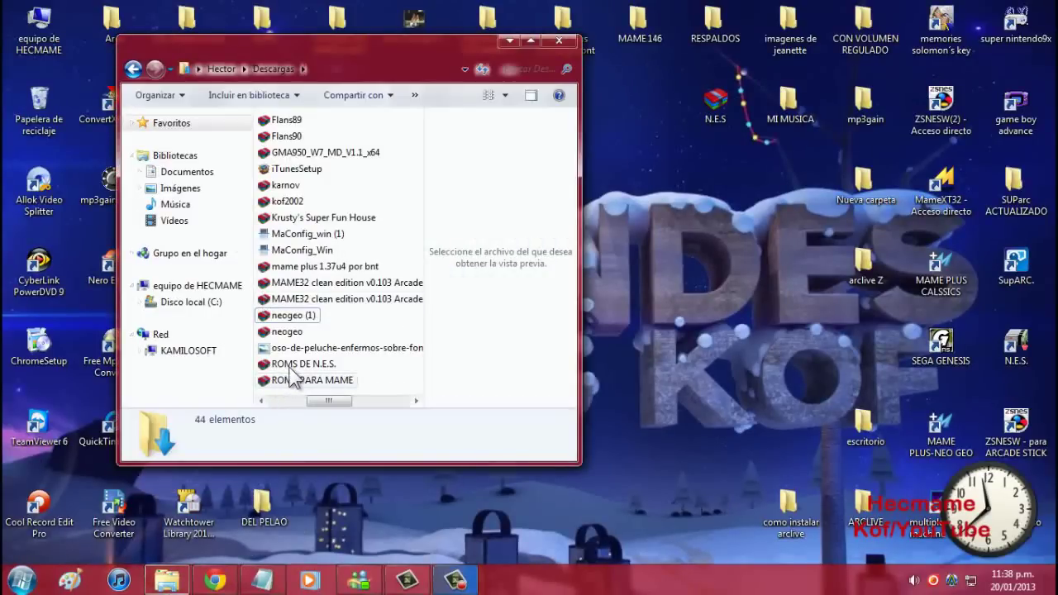
left_click(285, 366)
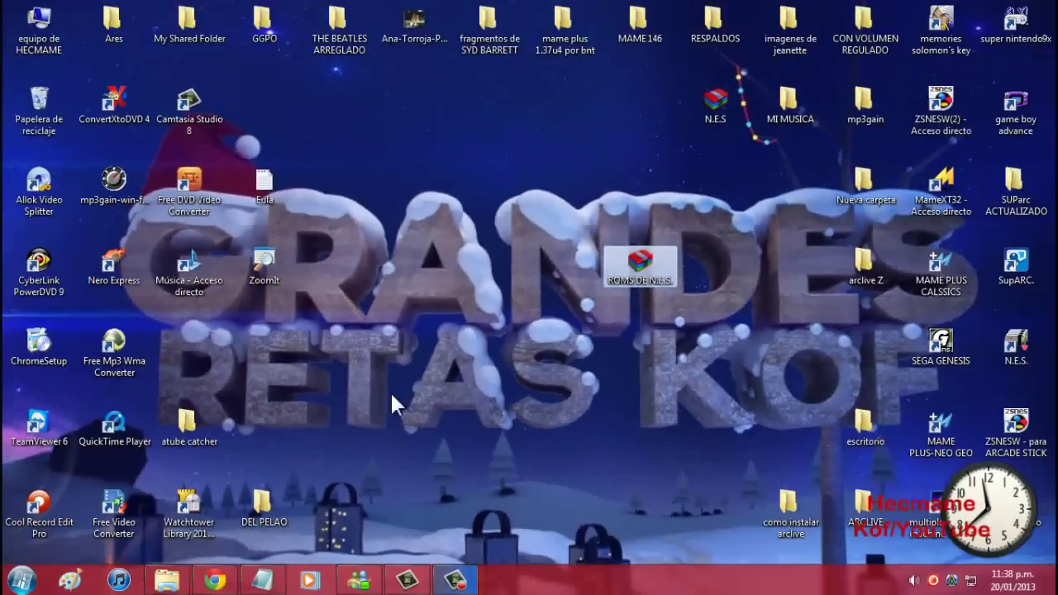
- Create a new folder named NES on the desktop
right_click(389, 393)
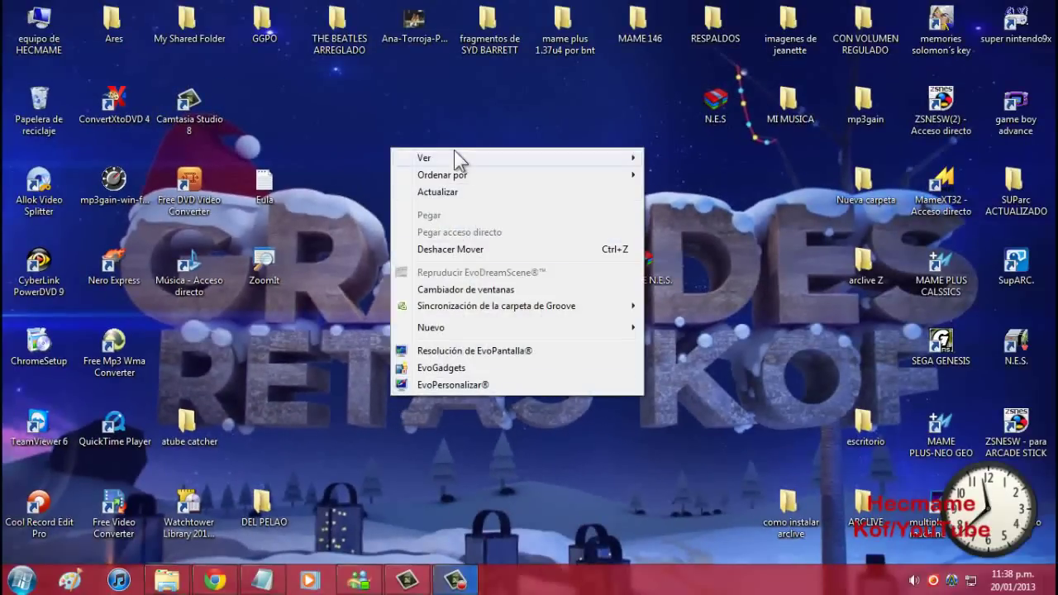
mouse_move(439, 327)
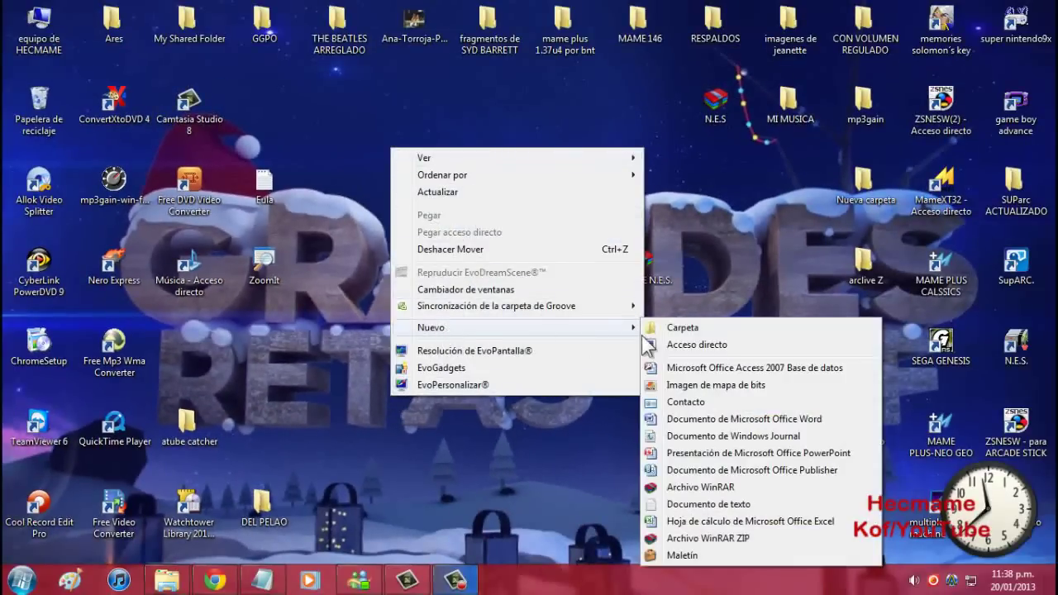
left_click(661, 345)
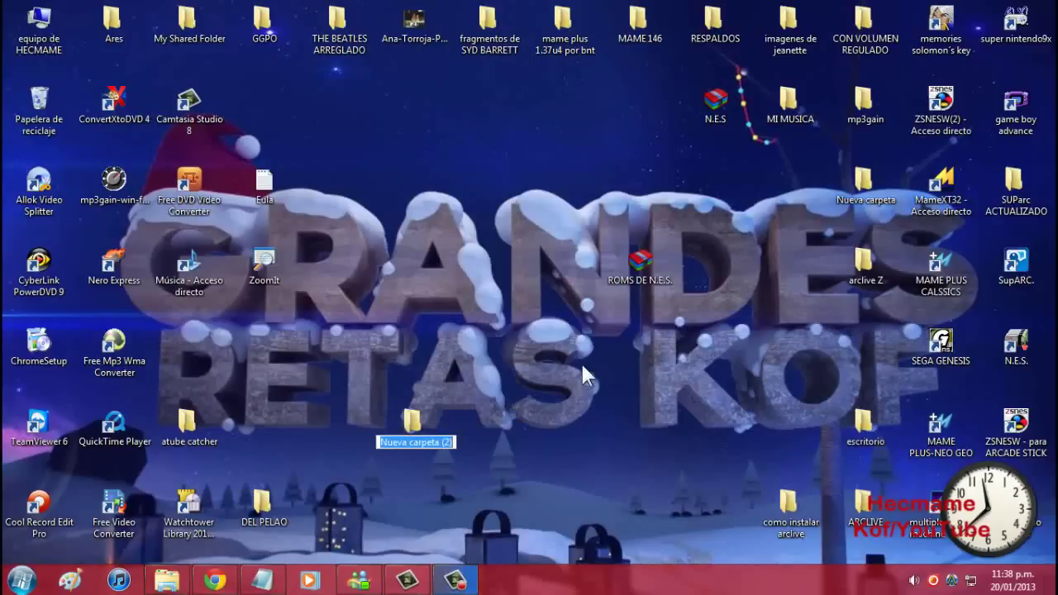
type("NES")
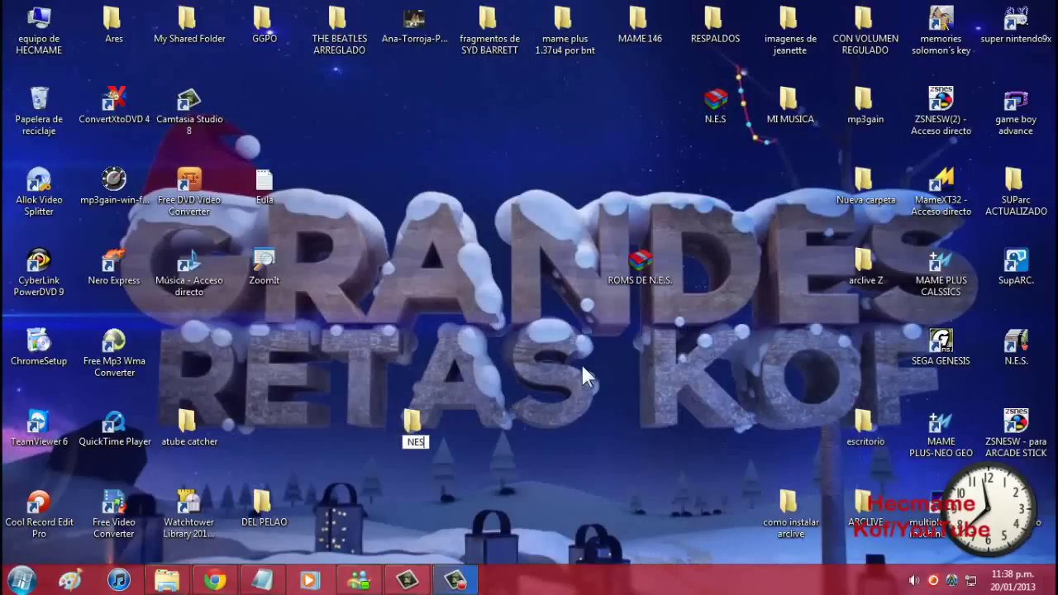
key("Return")
right_click(567, 423)
mouse_move(630, 364)
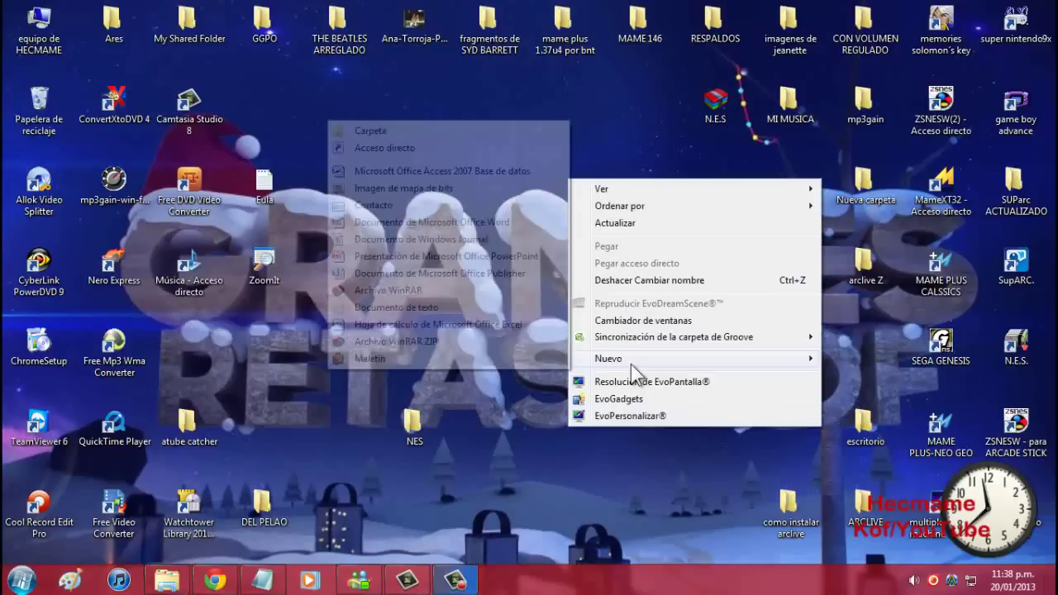
left_click(414, 291)
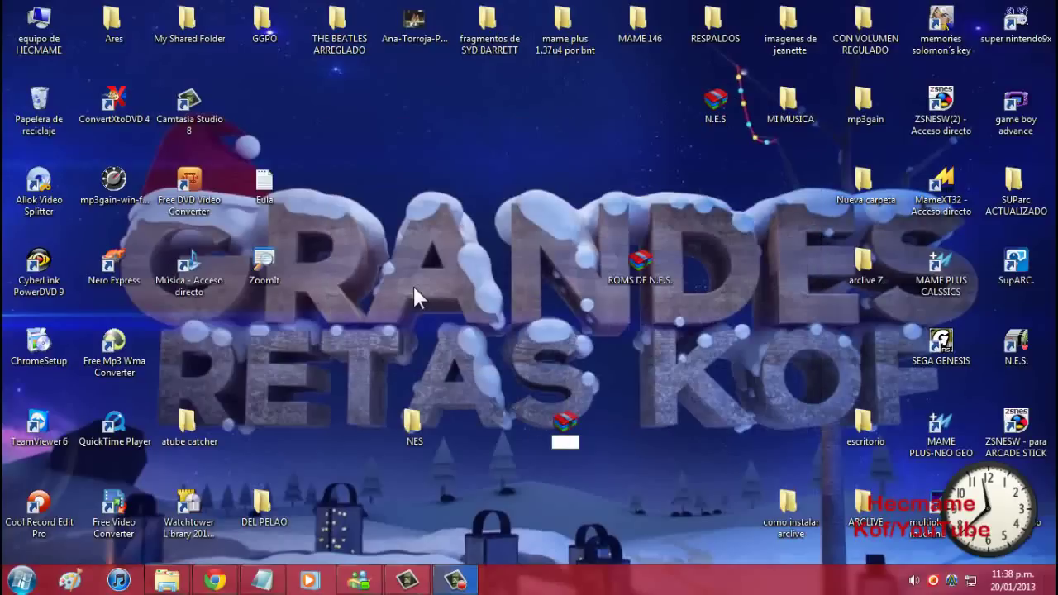
type("JUEGOS DE NES")
key("Return")
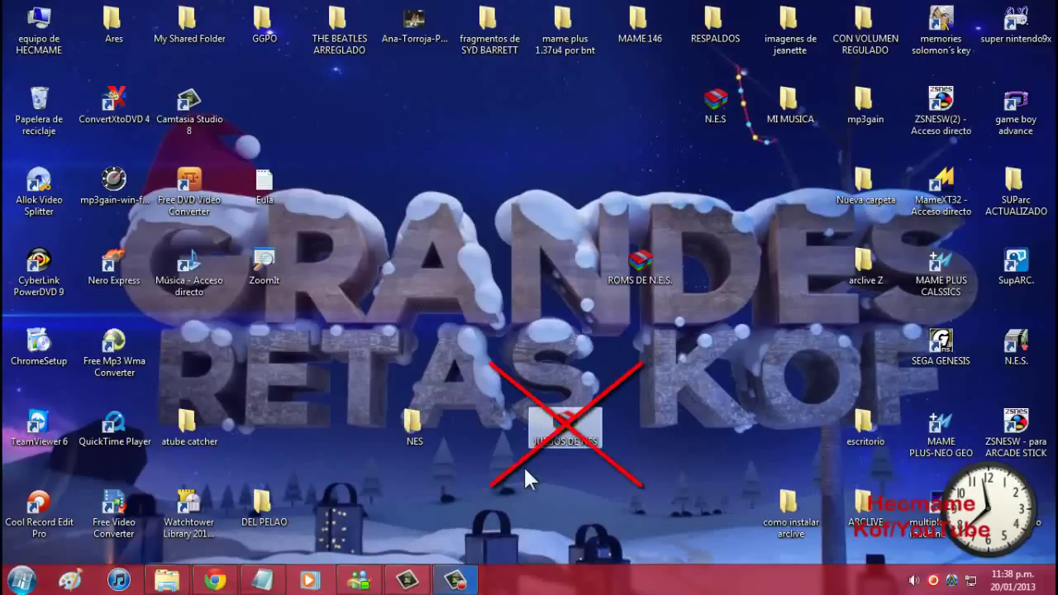
right_click(559, 427)
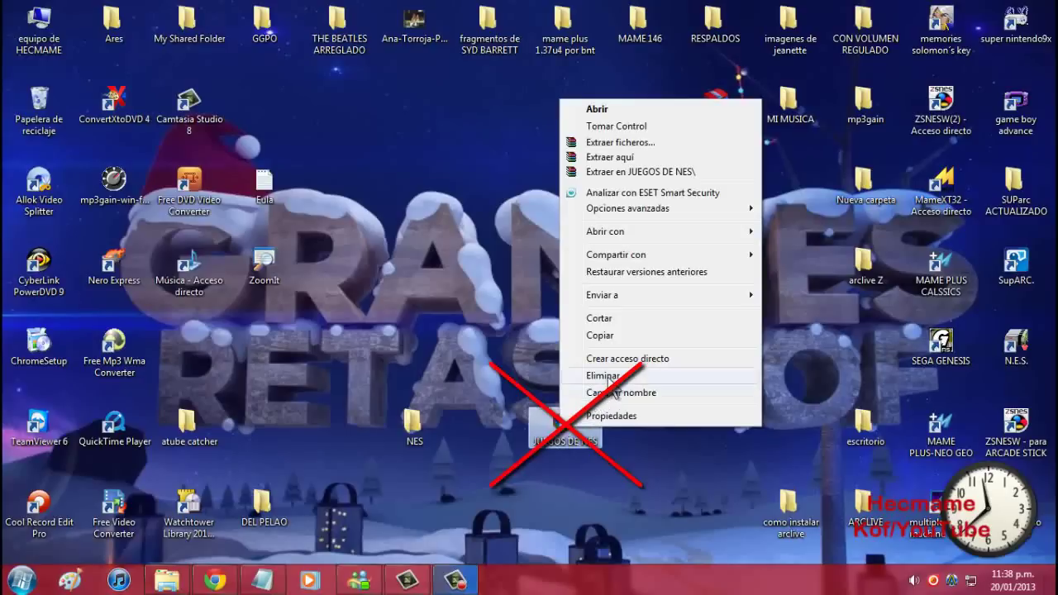
left_click(610, 378)
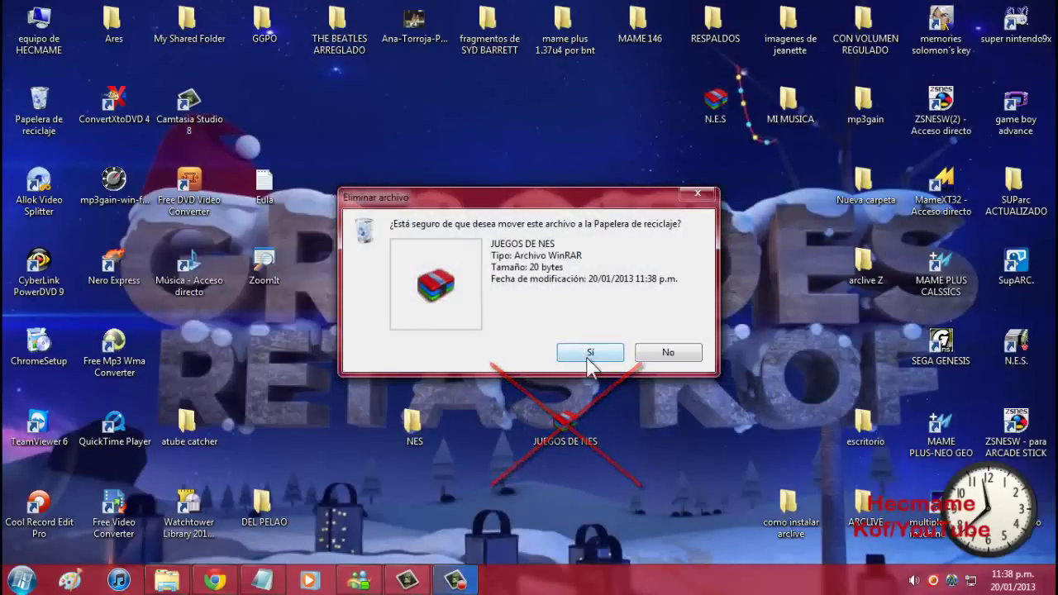
key("Return")
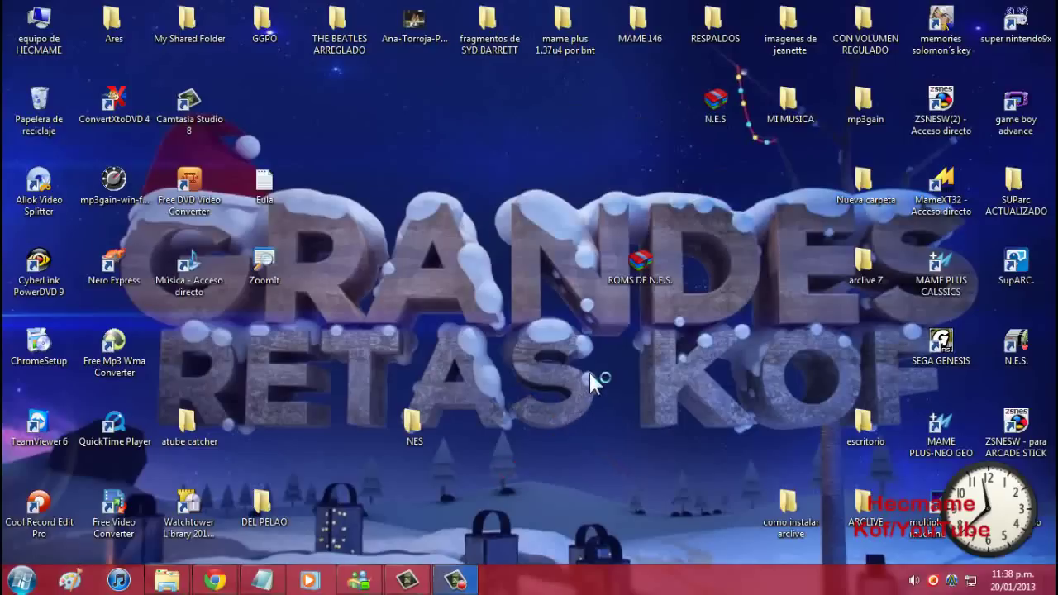
- Create a new folder named ROMS DE NES on the desktop
right_click(569, 401)
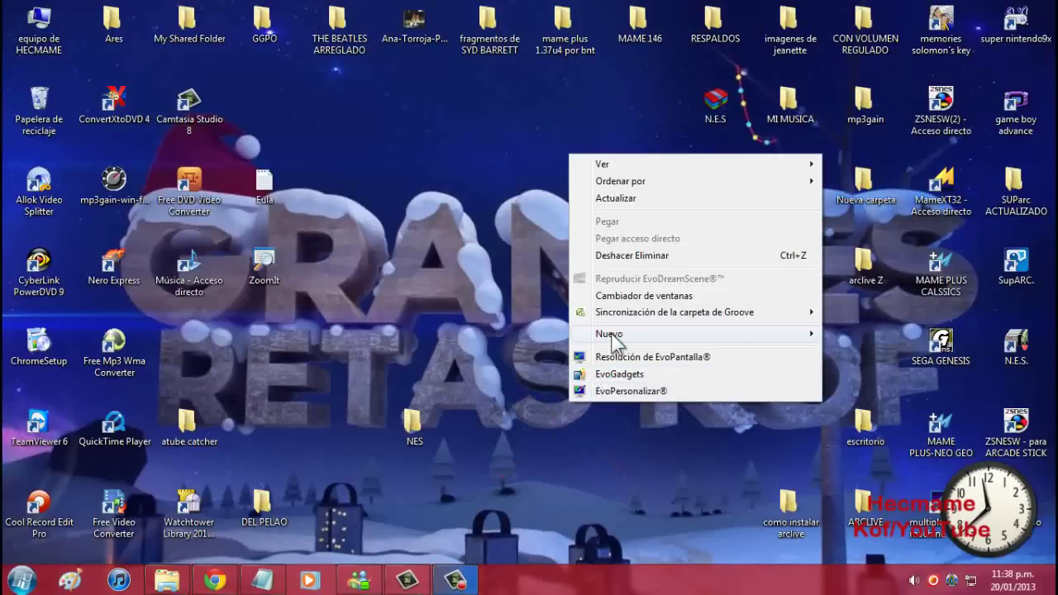
mouse_move(613, 339)
left_click(491, 333)
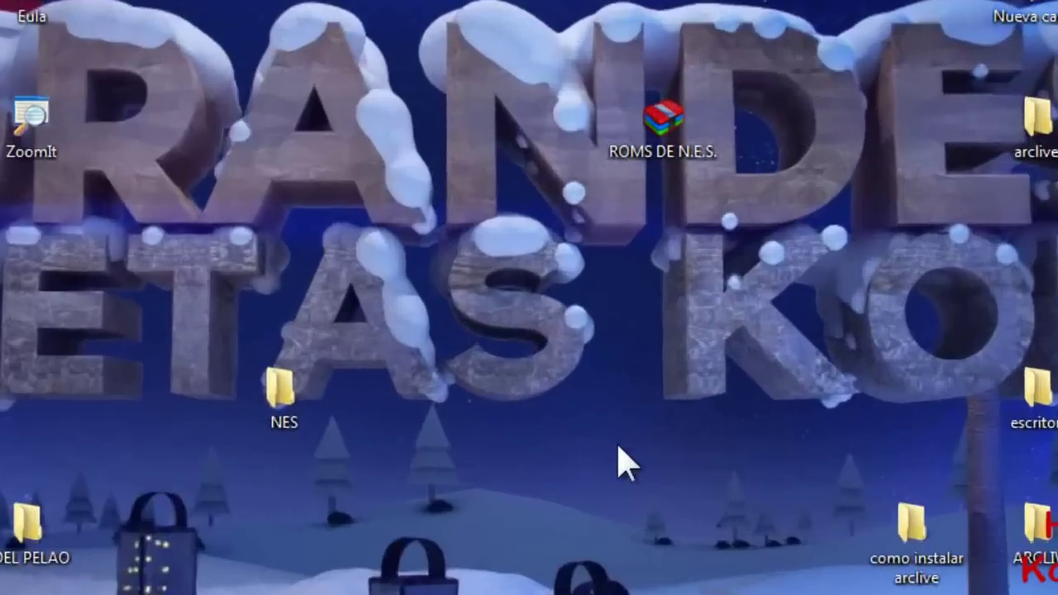
key("BackSpace")
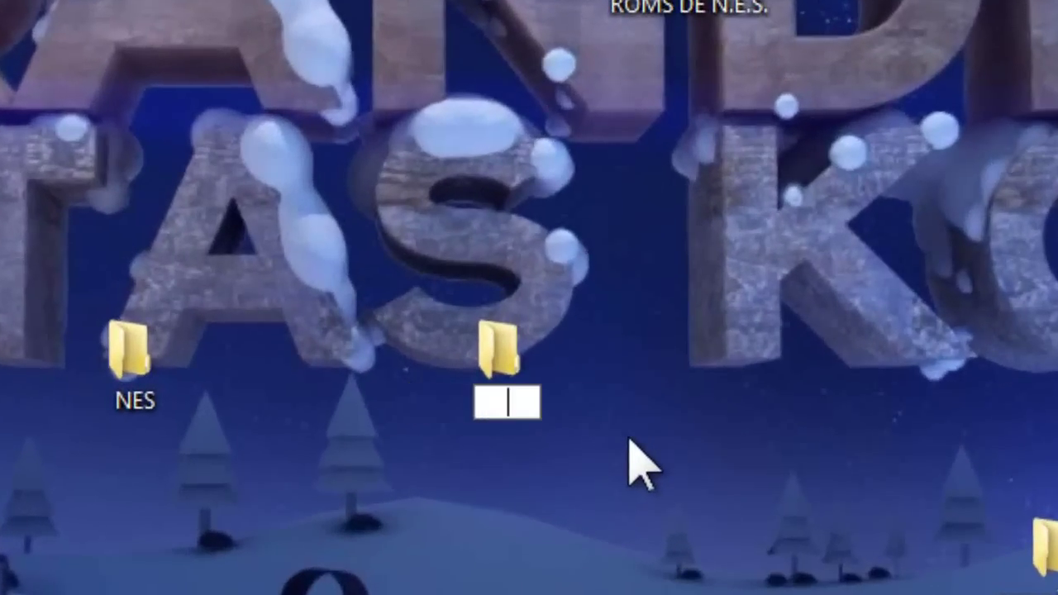
type("MS DE NES")
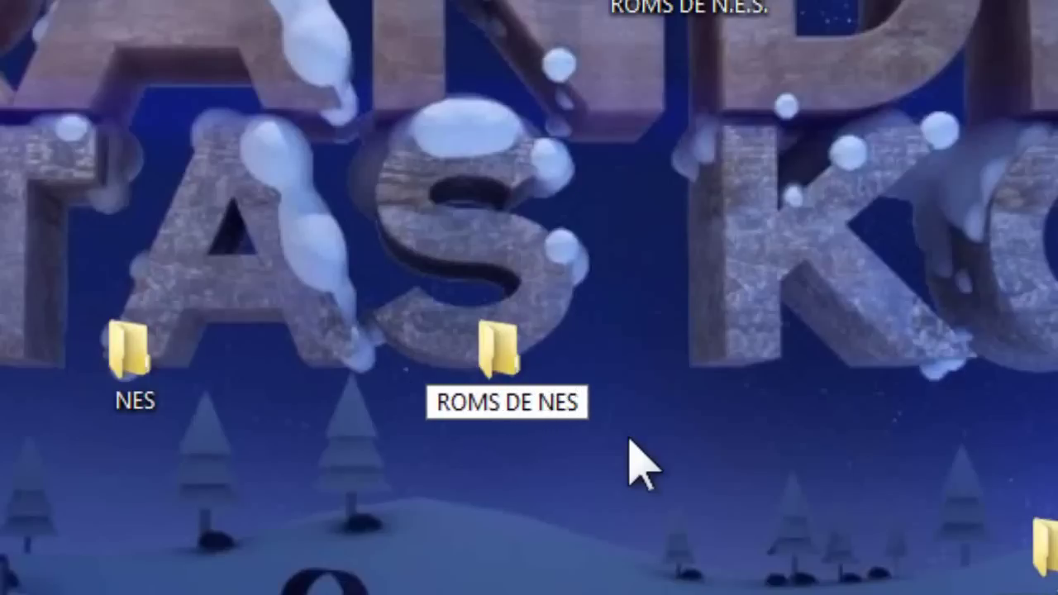
key("Return")
- Reposition the NES folder higher up on the desktop and move the N.E.S archive into it
left_click(130, 351)
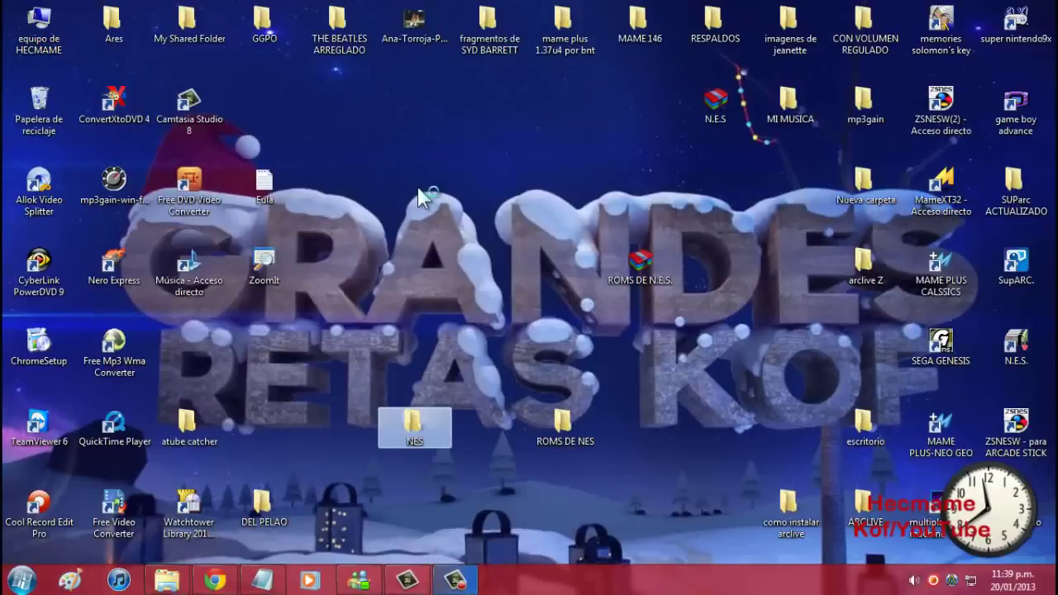
left_click_drag(414, 428, 419, 197)
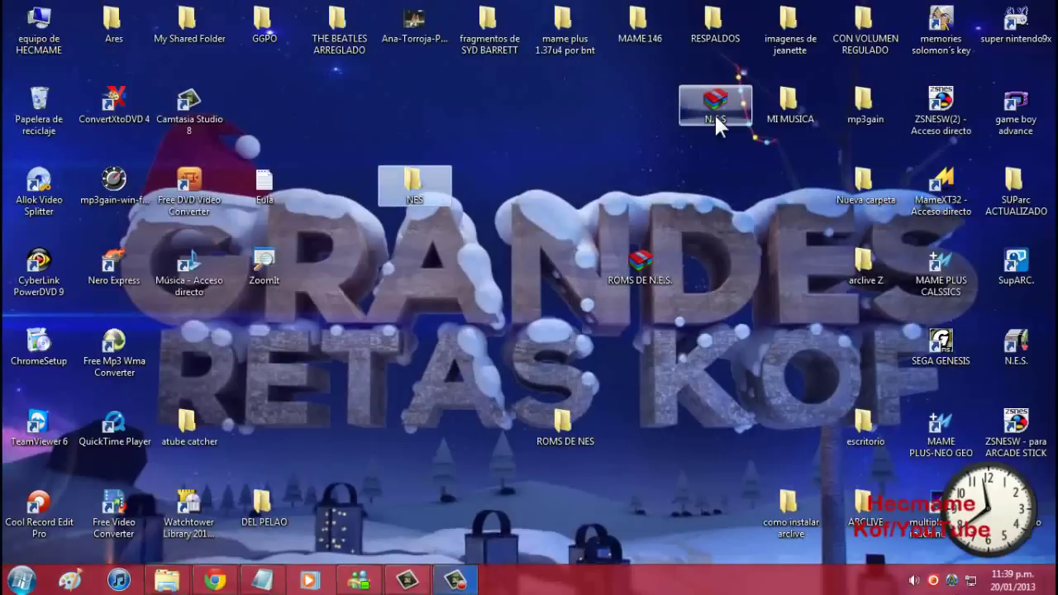
left_click_drag(714, 112, 426, 179)
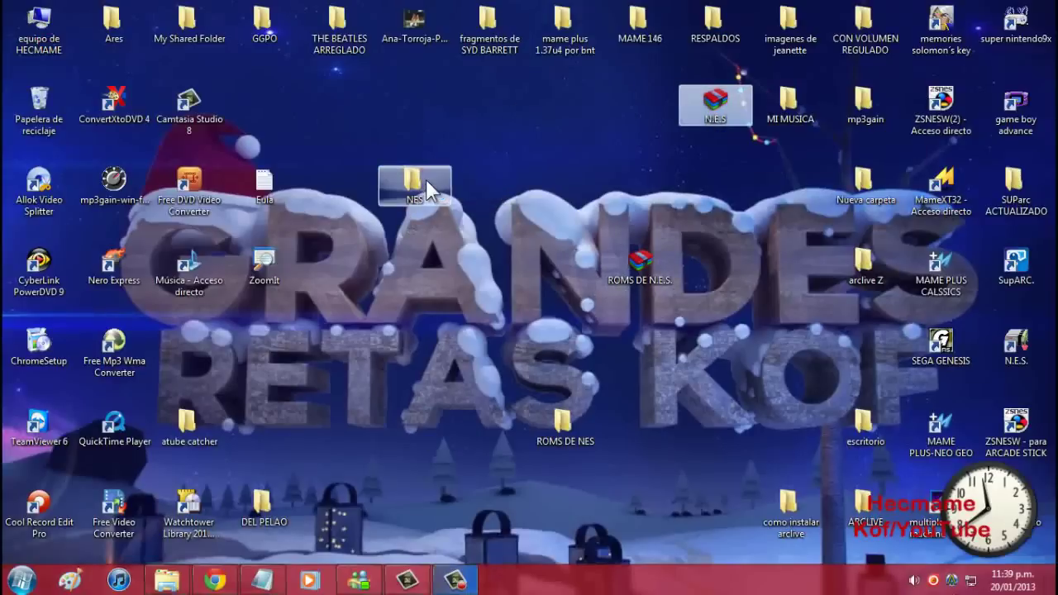
- Open the NES folder and extract the N.E.S archive directly inside it
double_click(413, 185)
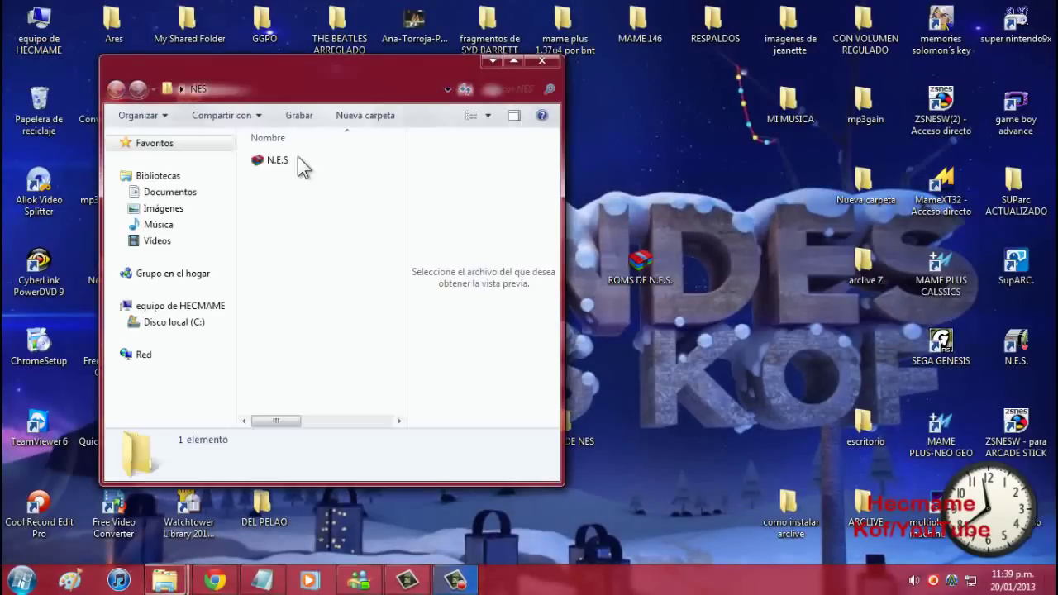
left_click(278, 165)
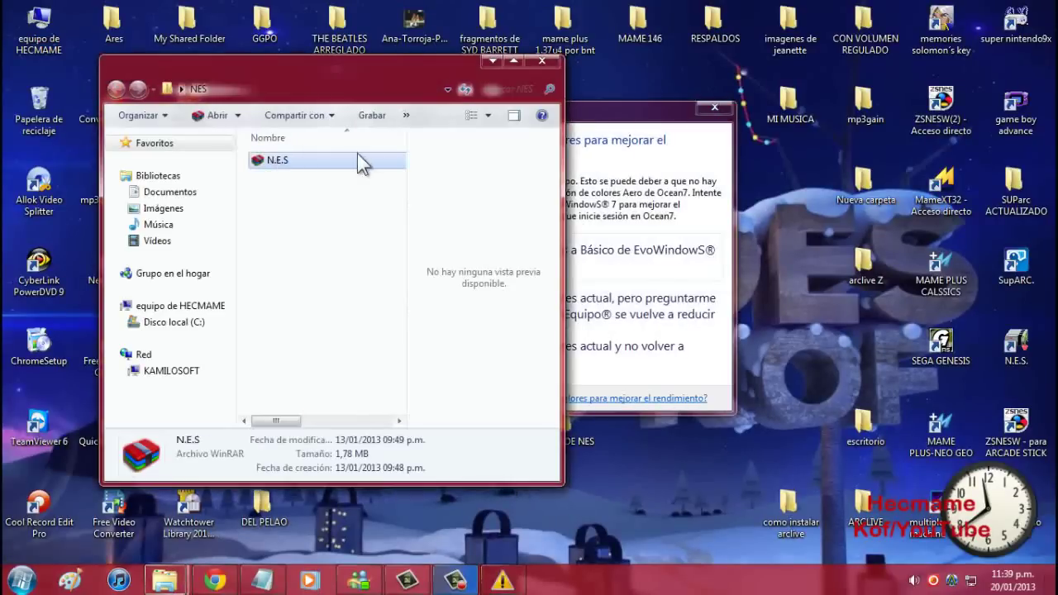
right_click(323, 163)
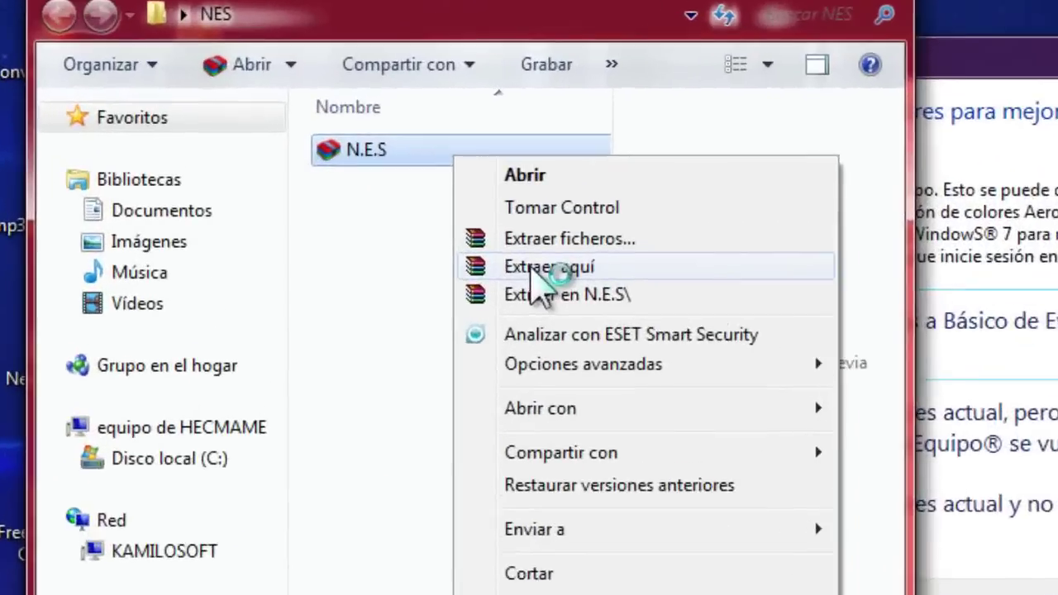
left_click(376, 225)
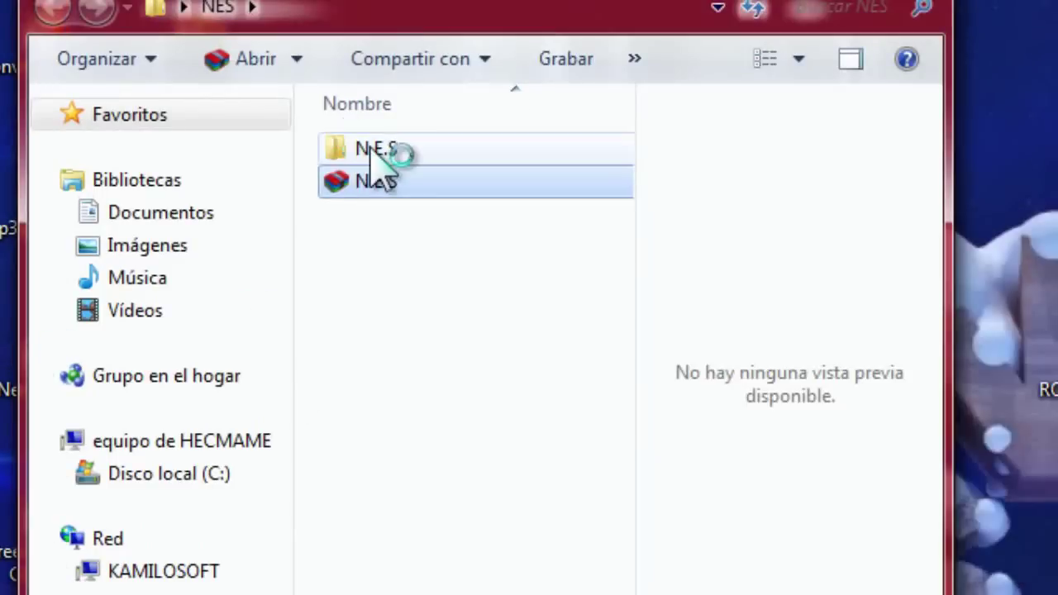
- Launch nestopia from the extracted N.E.S folder and decline creating each of the missing directories
double_click(374, 157)
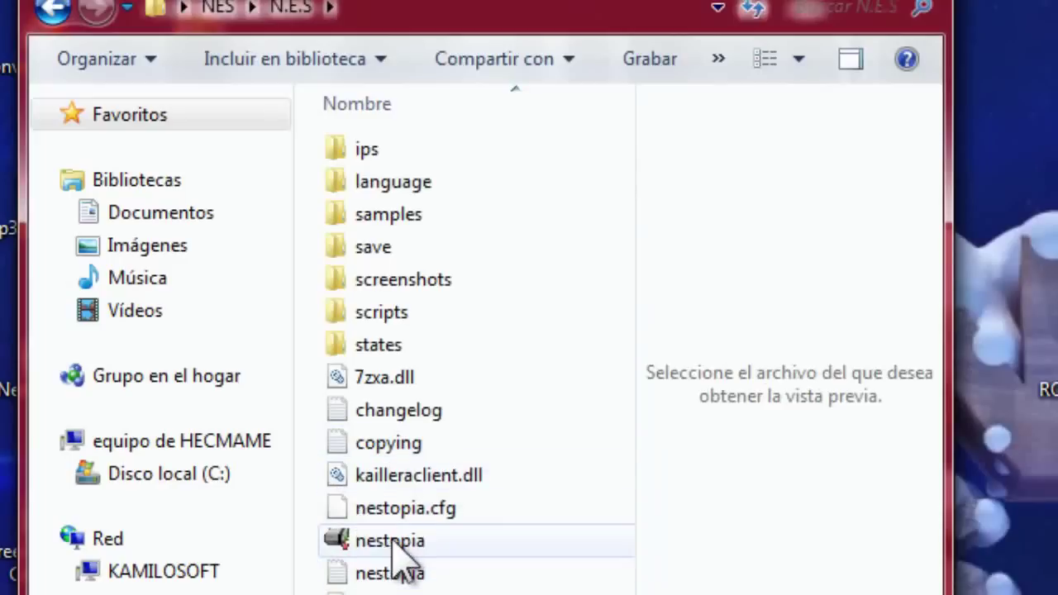
double_click(395, 543)
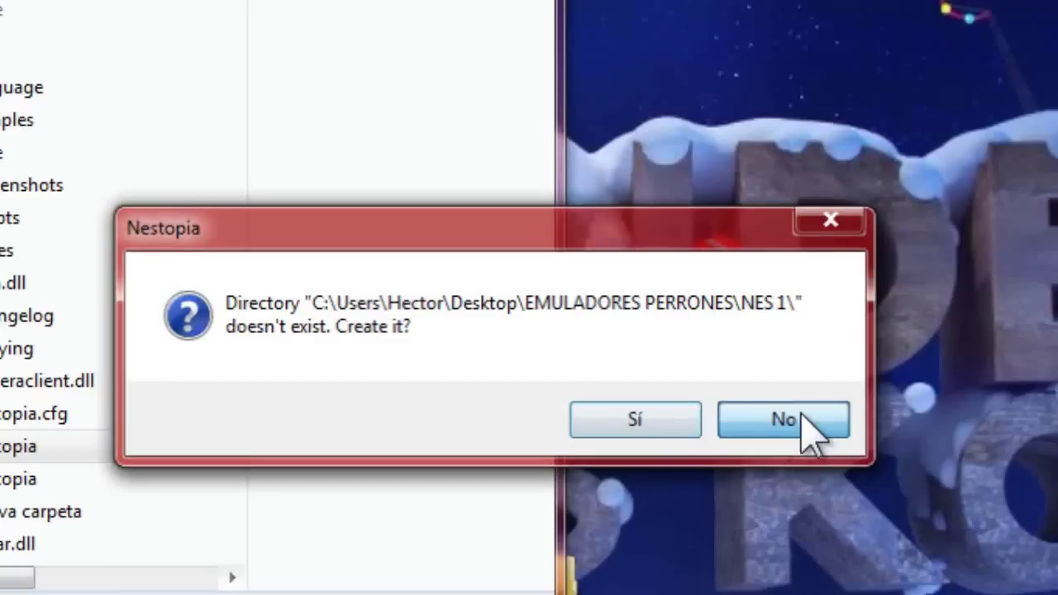
left_click(979, 467)
left_click(804, 430)
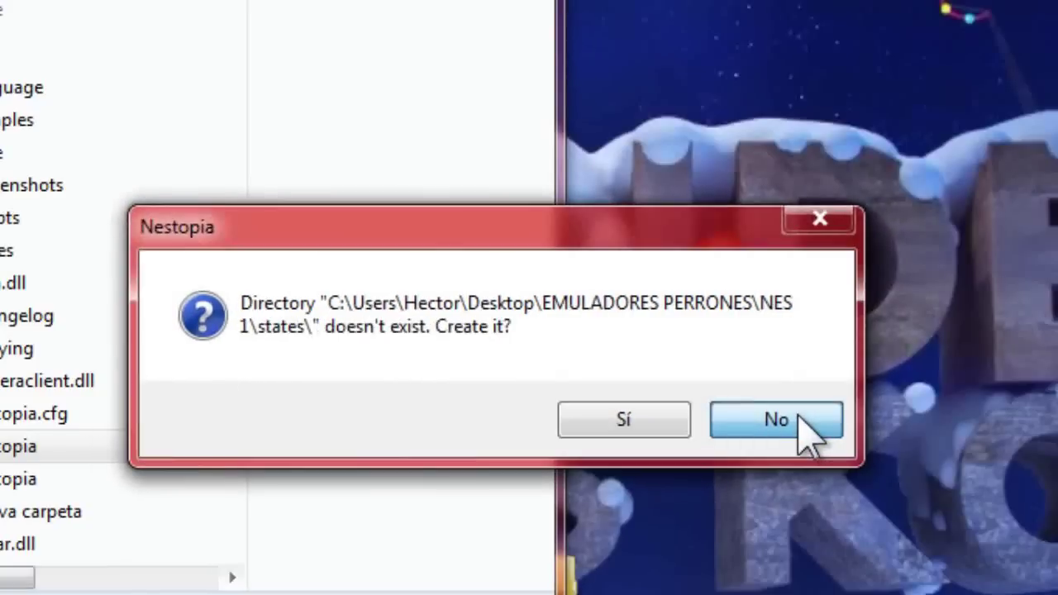
left_click(803, 430)
left_click(803, 430)
left_click(804, 430)
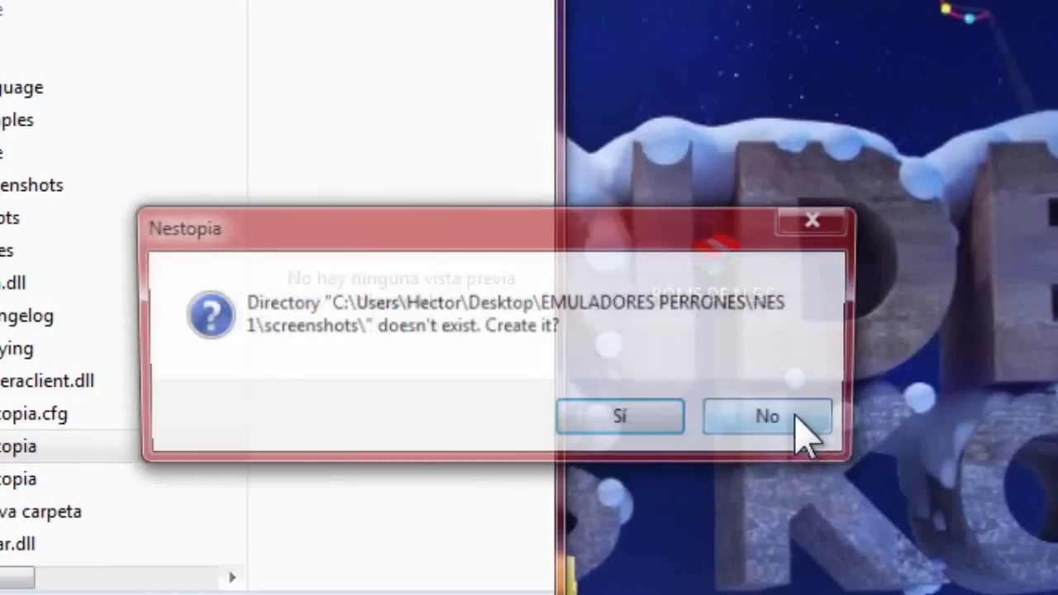
left_click(804, 430)
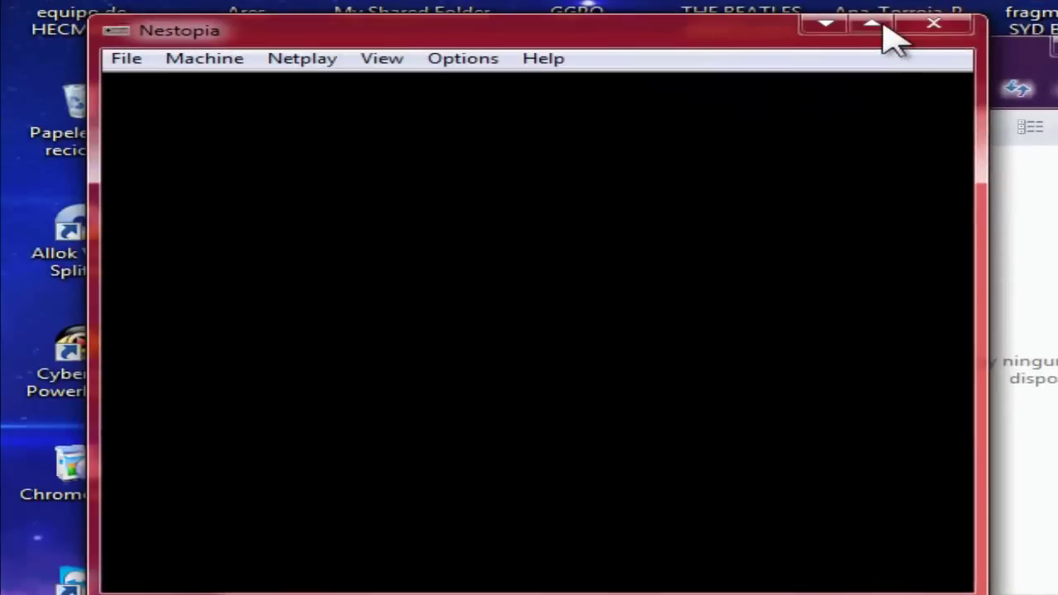
- Maximize the Nestopia window, then review the video options and accept them as they are
left_click(890, 28)
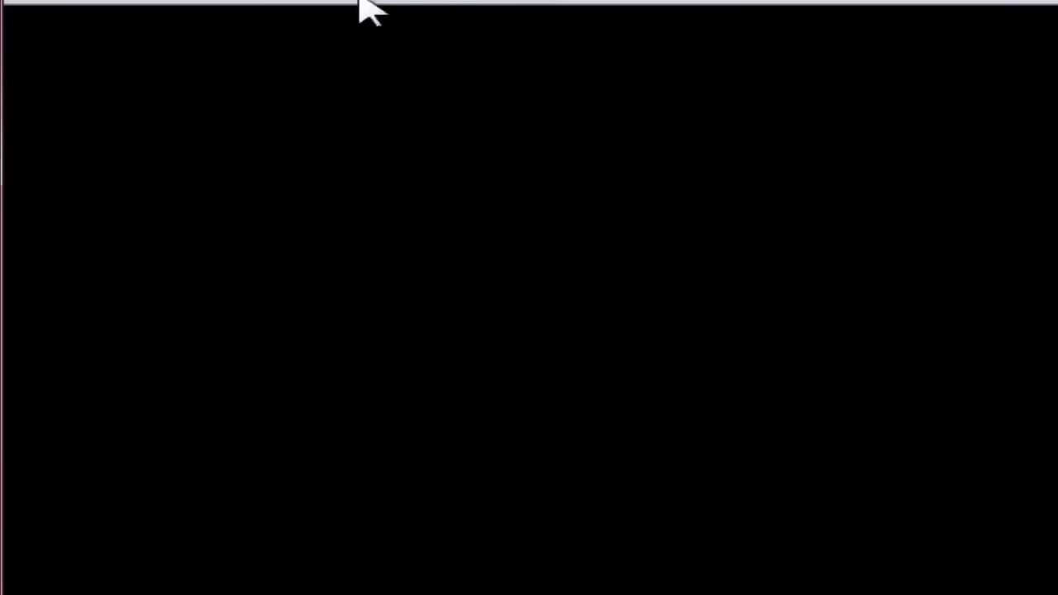
left_click(368, 6)
left_click(402, 16)
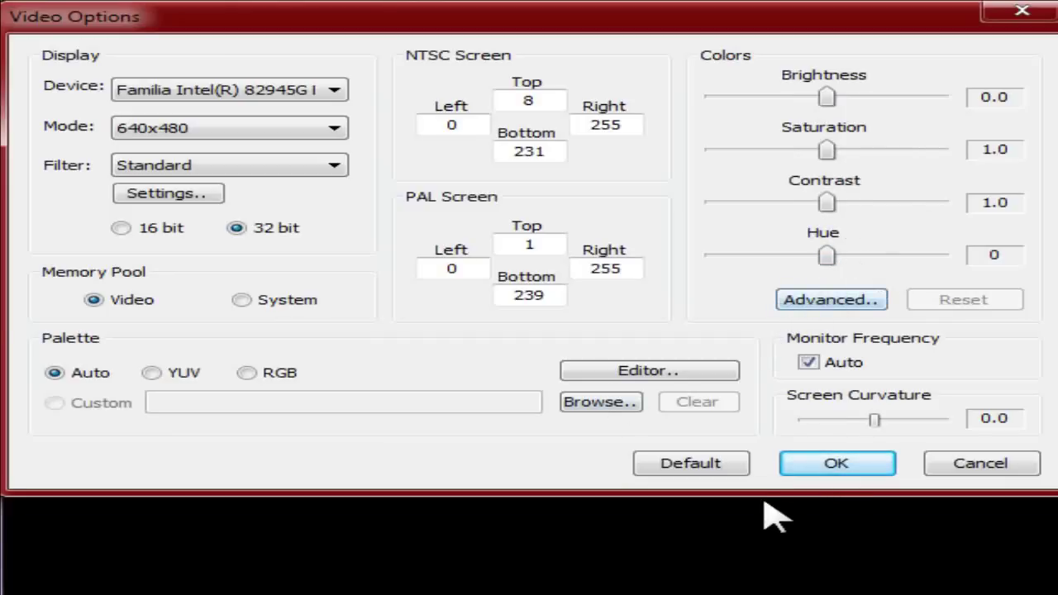
left_click(836, 465)
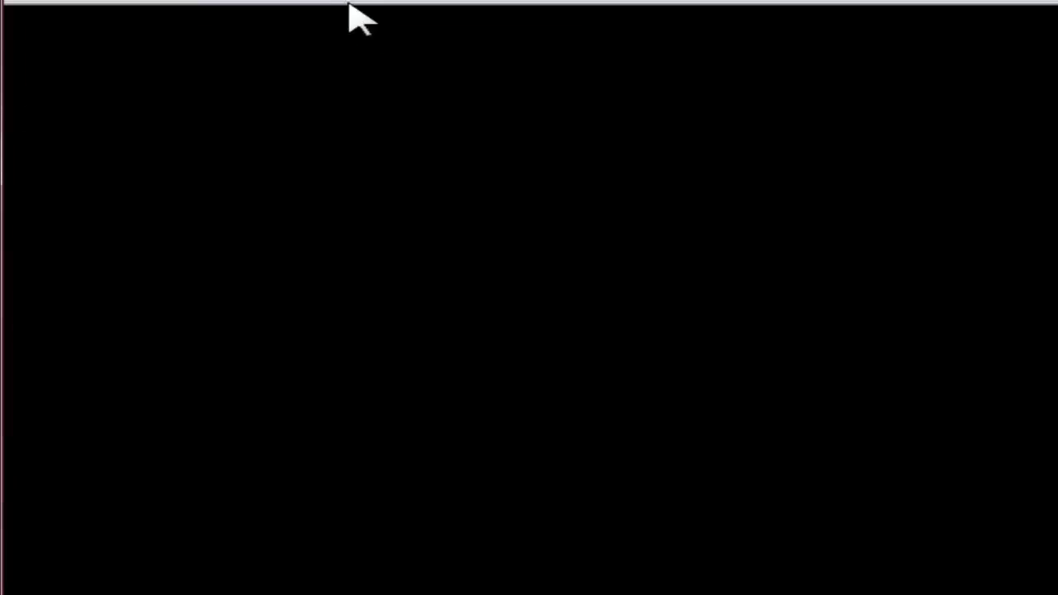
- Try Master at 58, Square 1 at 65 and DPCM at 52 in the sound options, then restore and accept the defaults
left_click(362, 6)
left_click(406, 46)
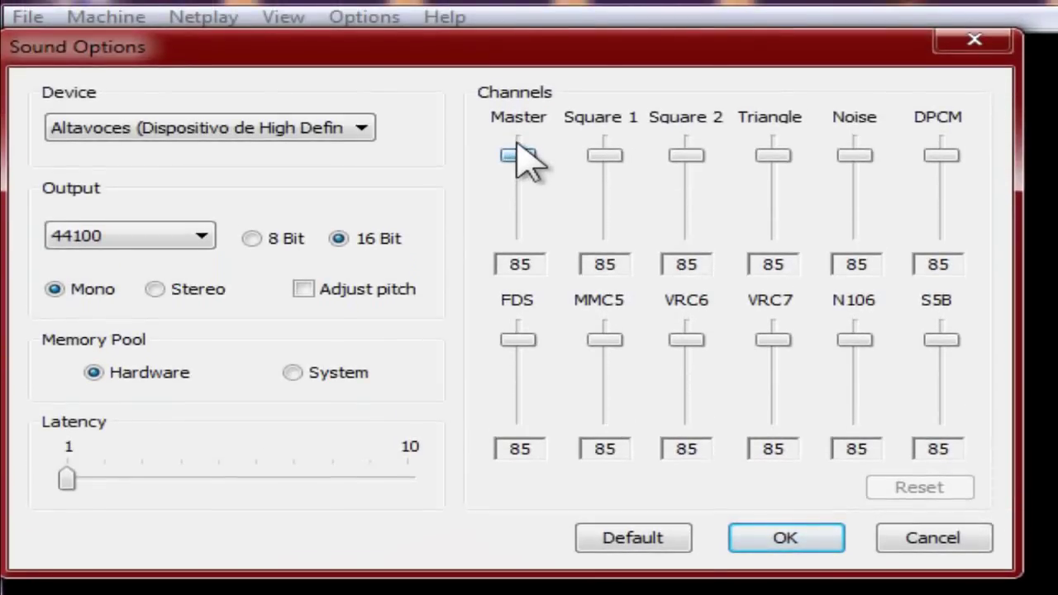
left_click_drag(516, 157, 521, 134)
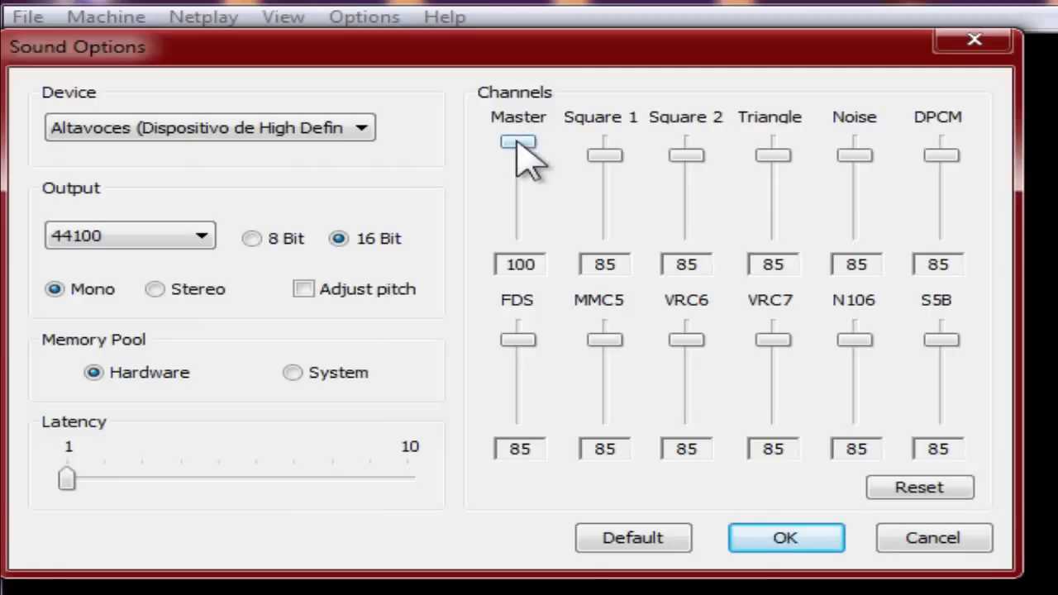
mouse_move(519, 142)
left_mouse_down()
mouse_move(521, 183)
mouse_move(514, 195)
mouse_move(505, 158)
mouse_move(505, 197)
mouse_move(506, 153)
mouse_move(503, 201)
mouse_move(519, 147)
left_mouse_up()
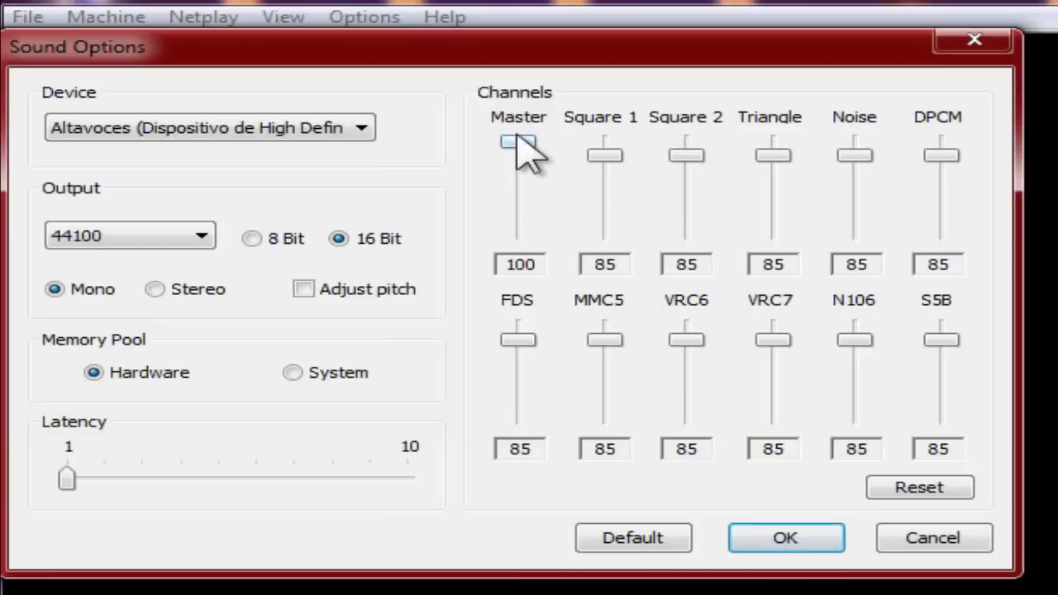
key("Page_Down")
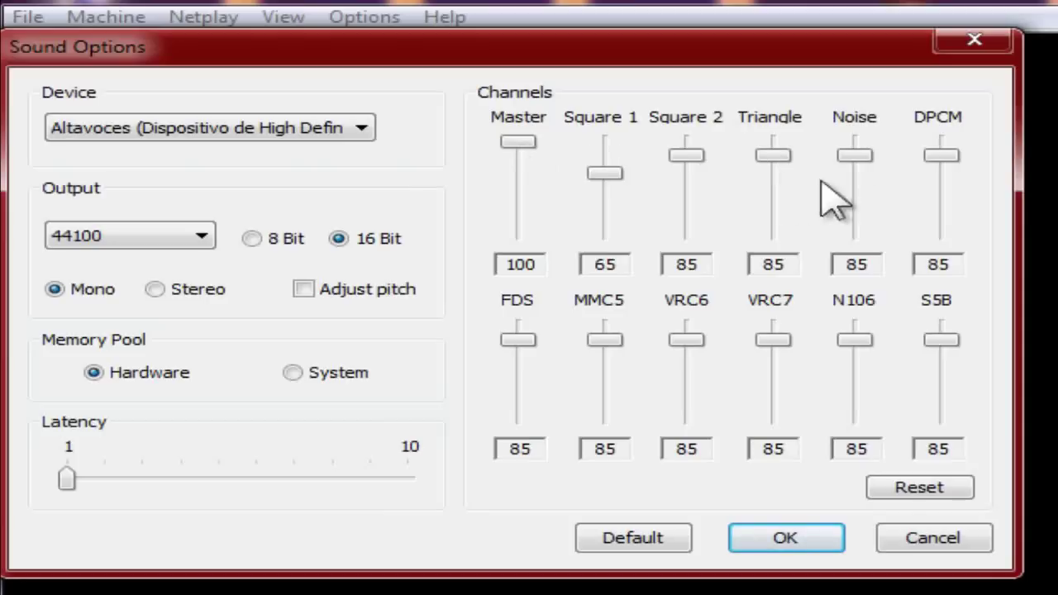
left_click(855, 175)
left_click_drag(518, 142, 570, 203)
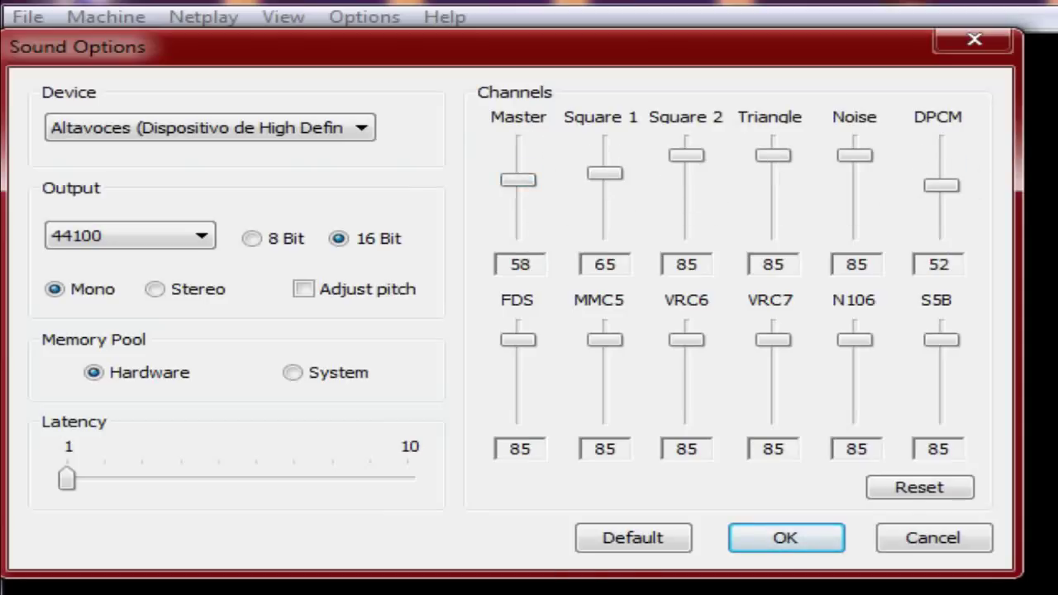
left_click(643, 546)
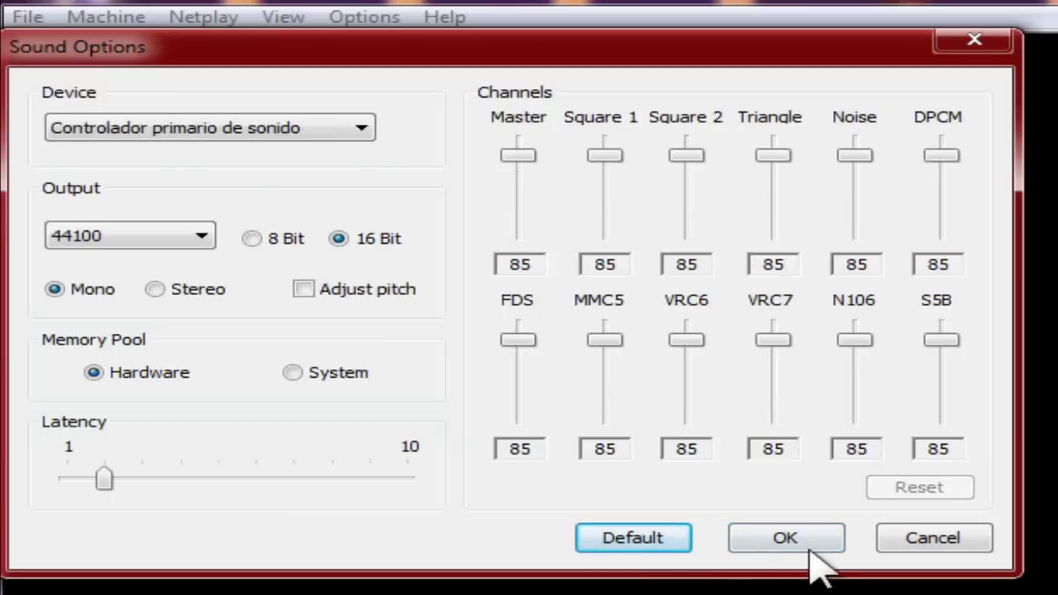
left_click(777, 529)
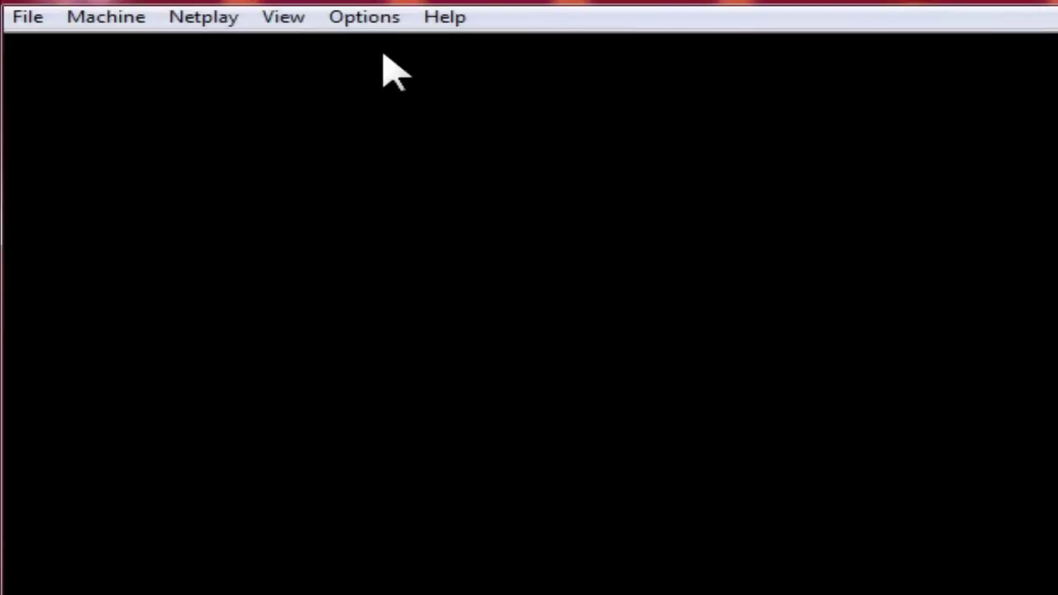
- In the input options, map Pad 1's Left, Up, Right and Down to joystick axes (joy 0) -x, -y, +x and +y
left_click(363, 18)
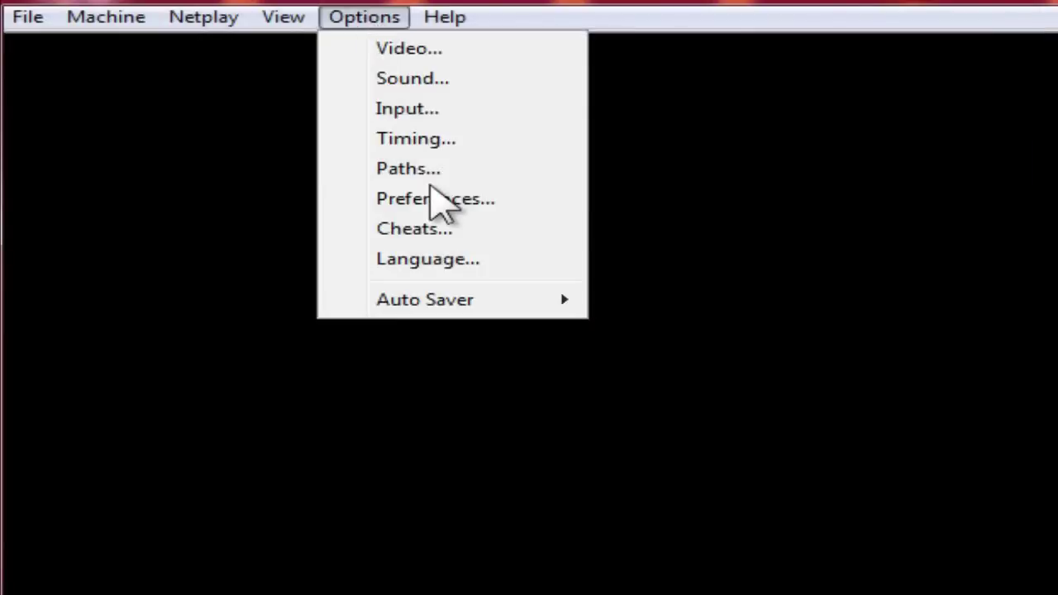
left_click(425, 120)
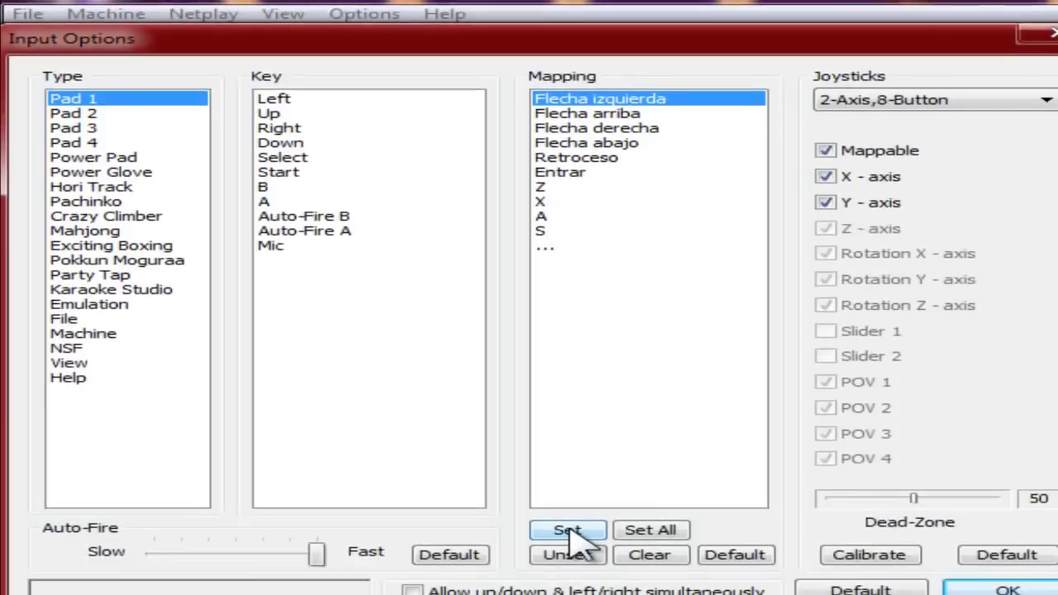
left_click(568, 514)
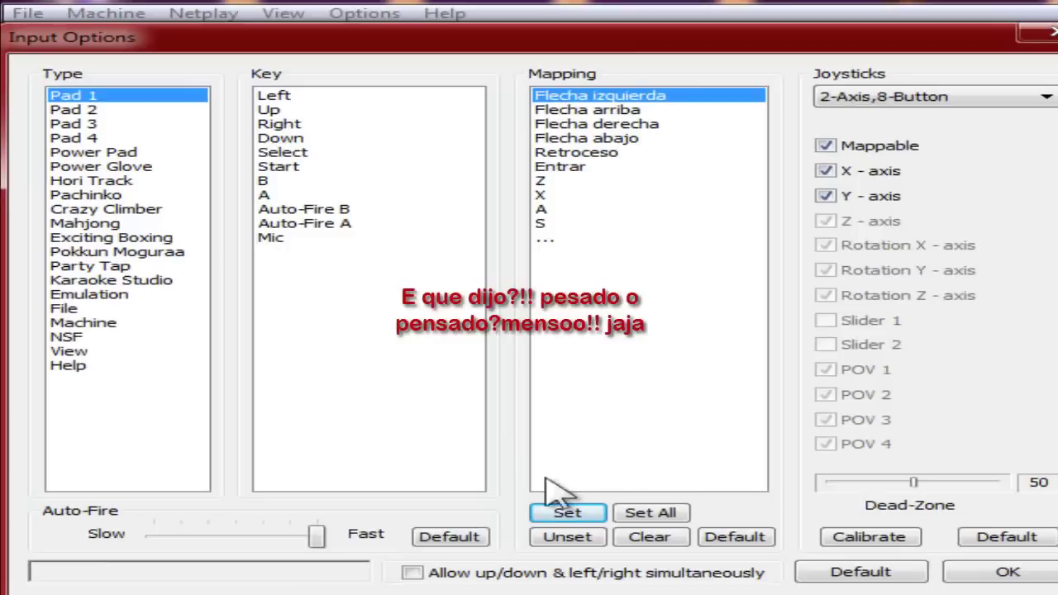
left_click(568, 514)
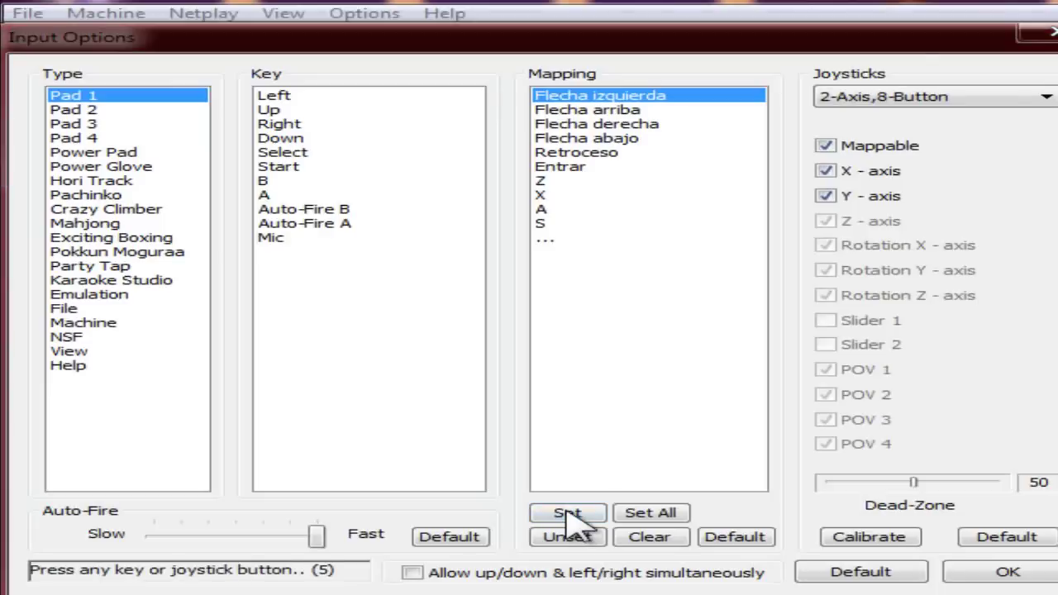
left_click(569, 514)
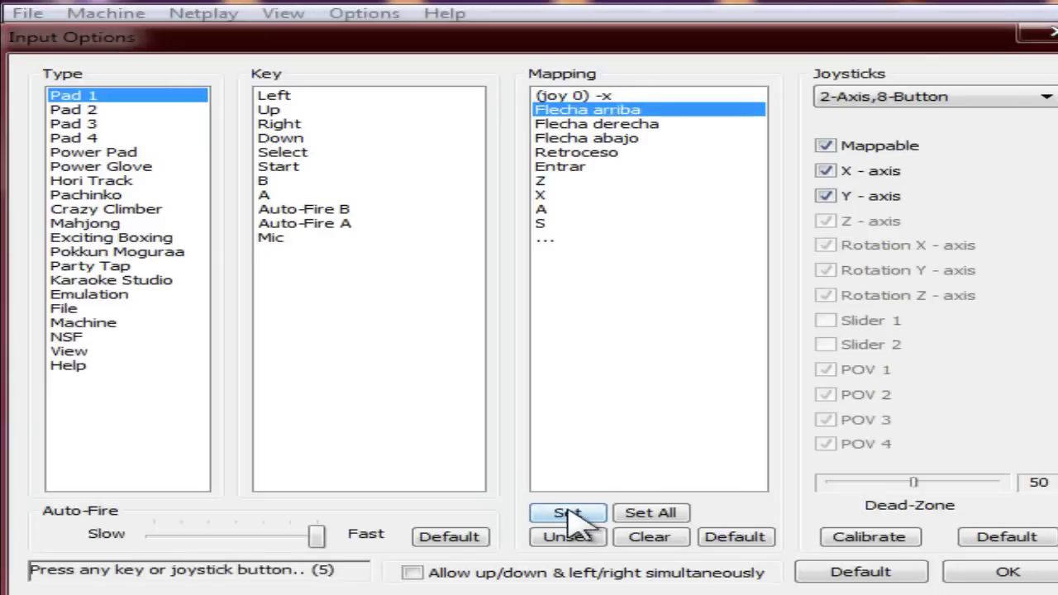
left_click(568, 515)
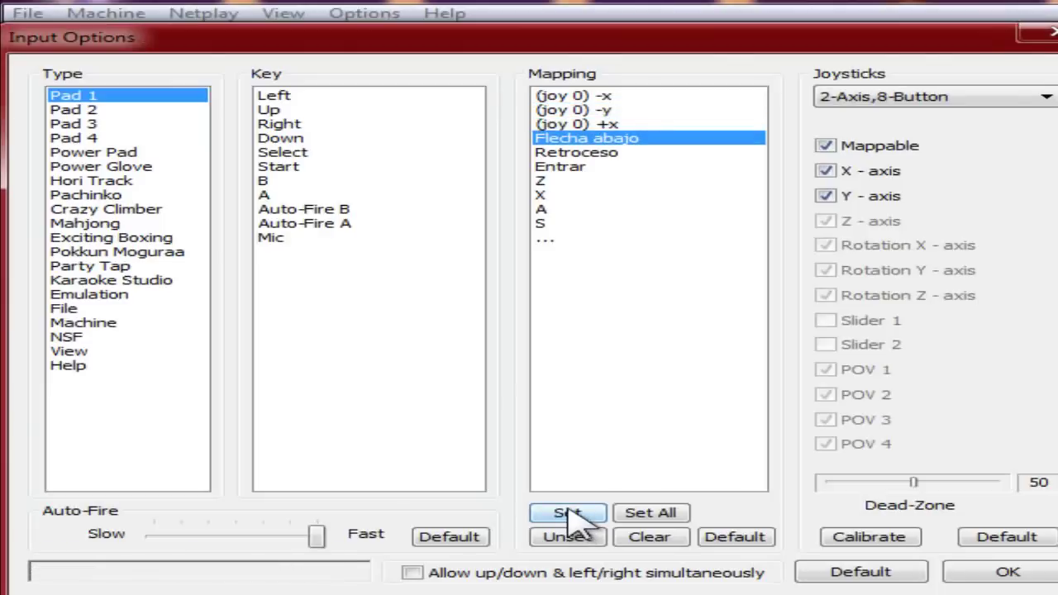
left_click(569, 514)
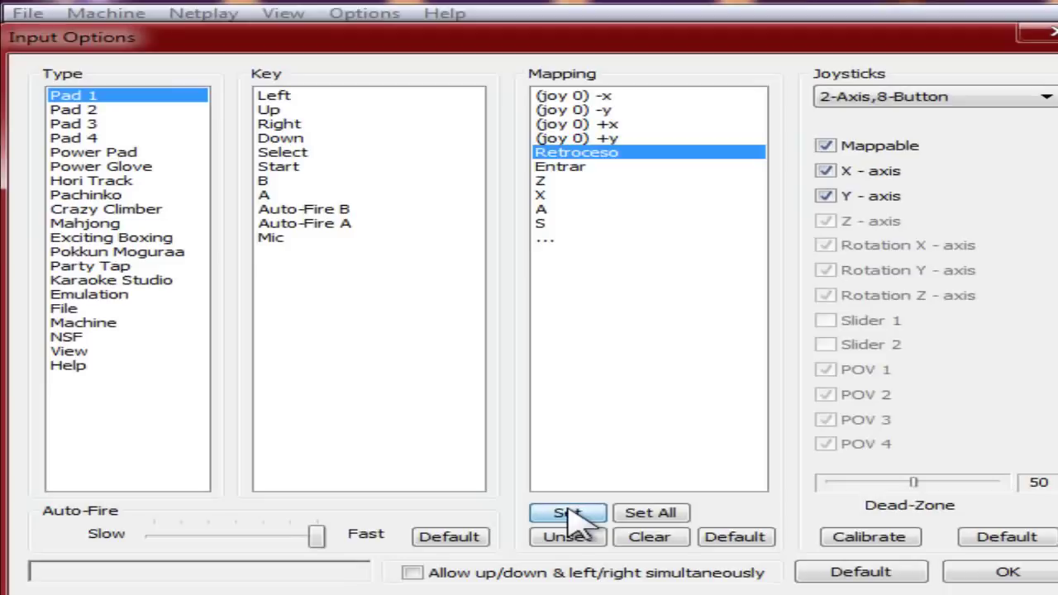
- Map Pad 1's Select to Retroceso (Backspace) and Start to 1
left_click(568, 514)
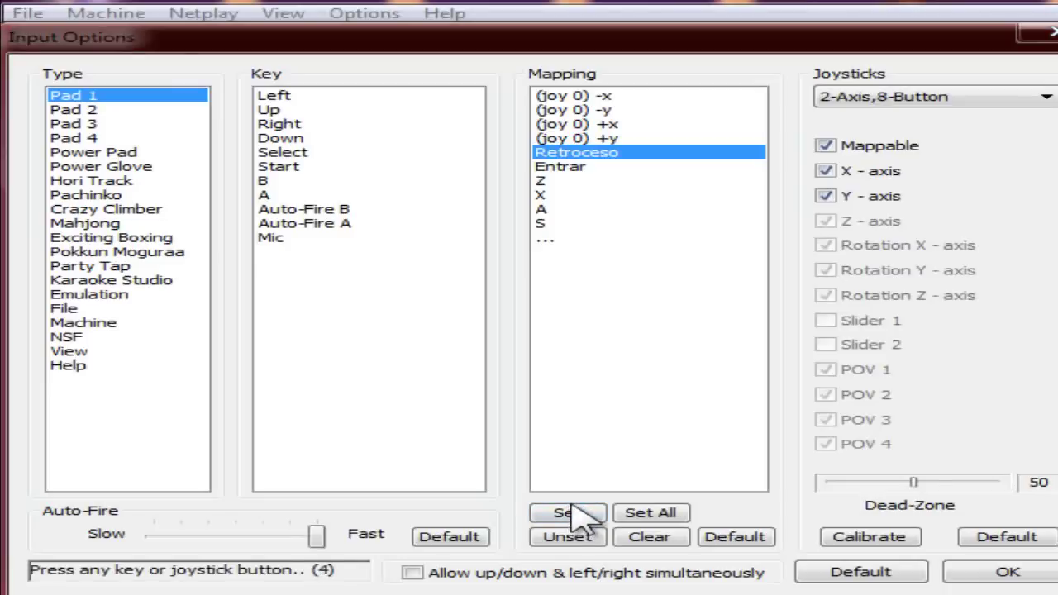
key("BackSpace")
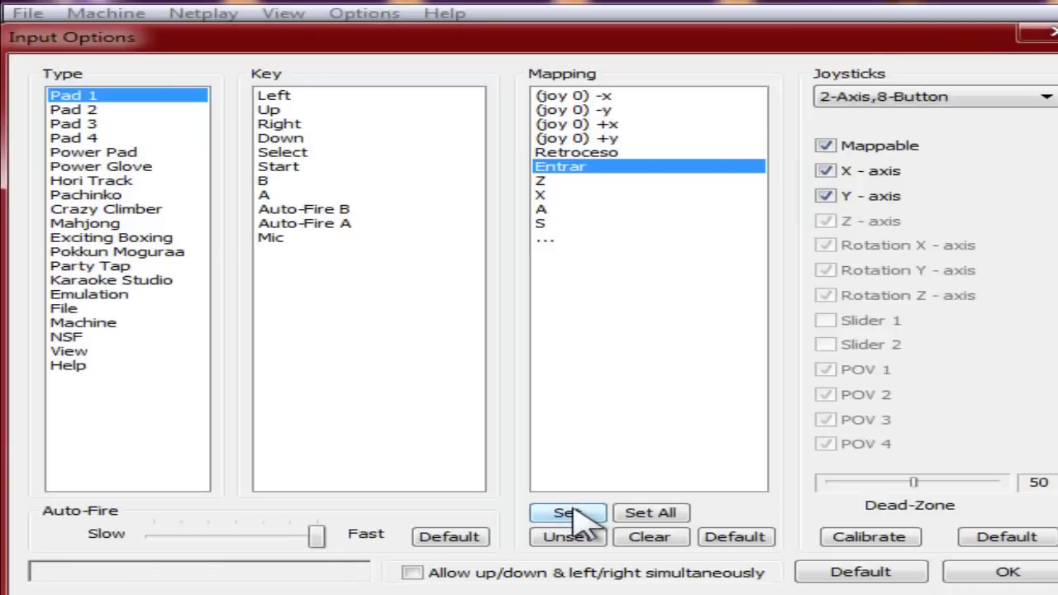
left_click(569, 513)
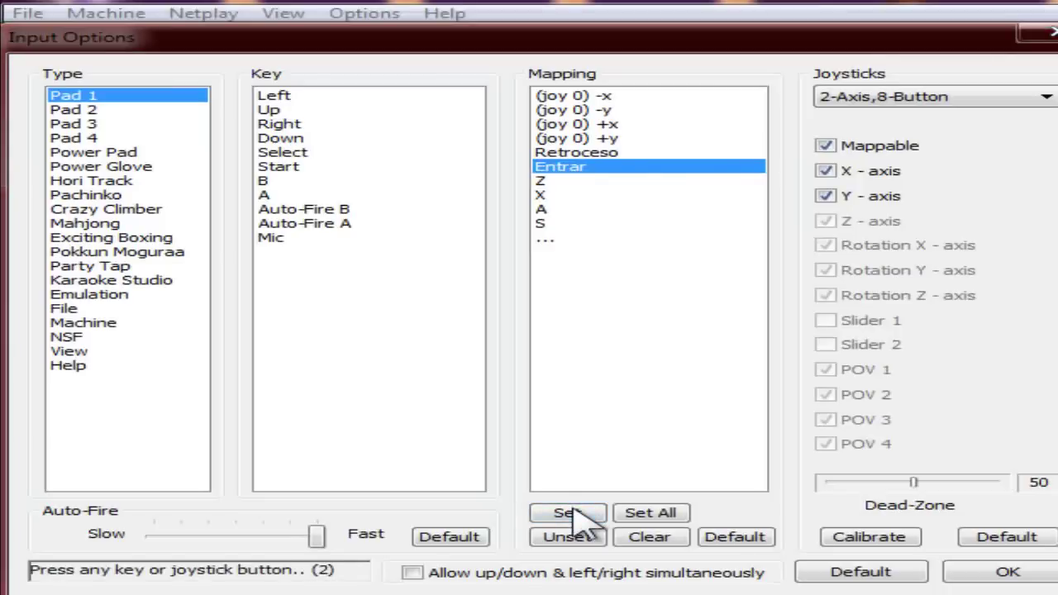
key("1")
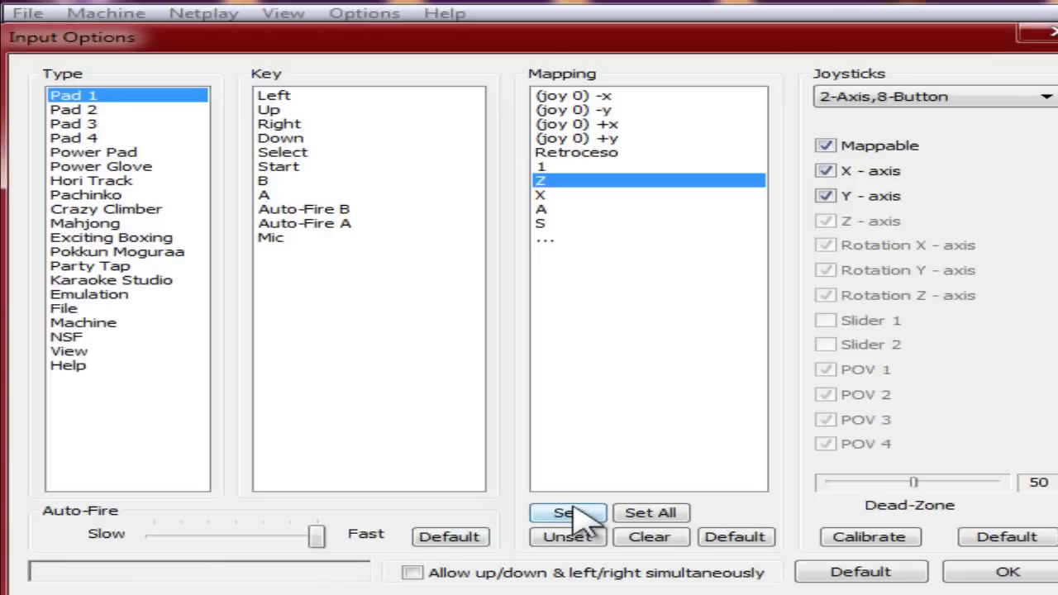
- Map Pad 1's B, A, Auto-Fire B and Auto-Fire A to joystick buttons (joy 0) 0, 2, 1 and 6
left_click(574, 512)
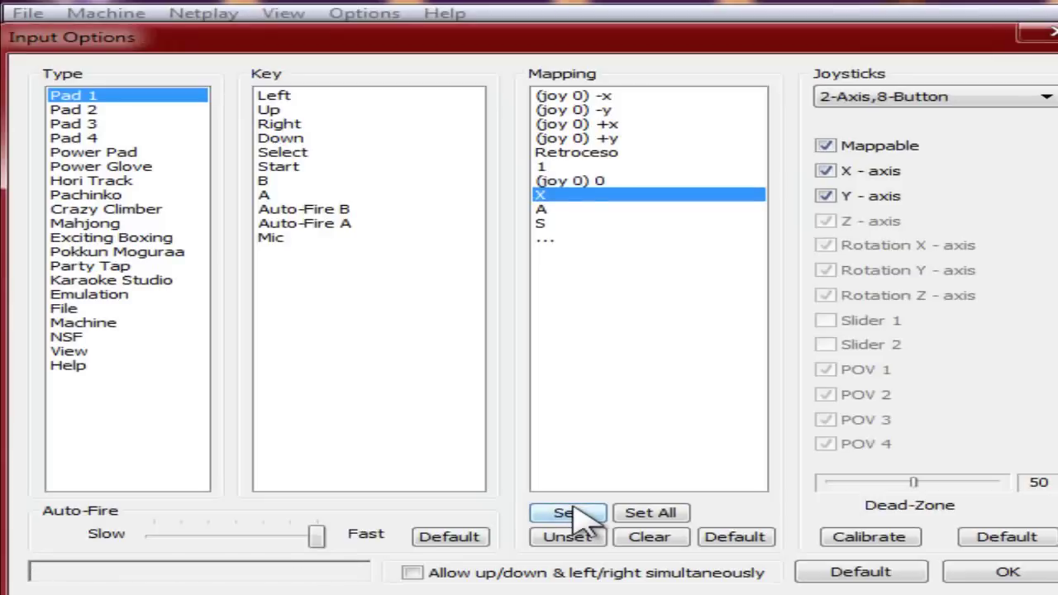
left_click(574, 514)
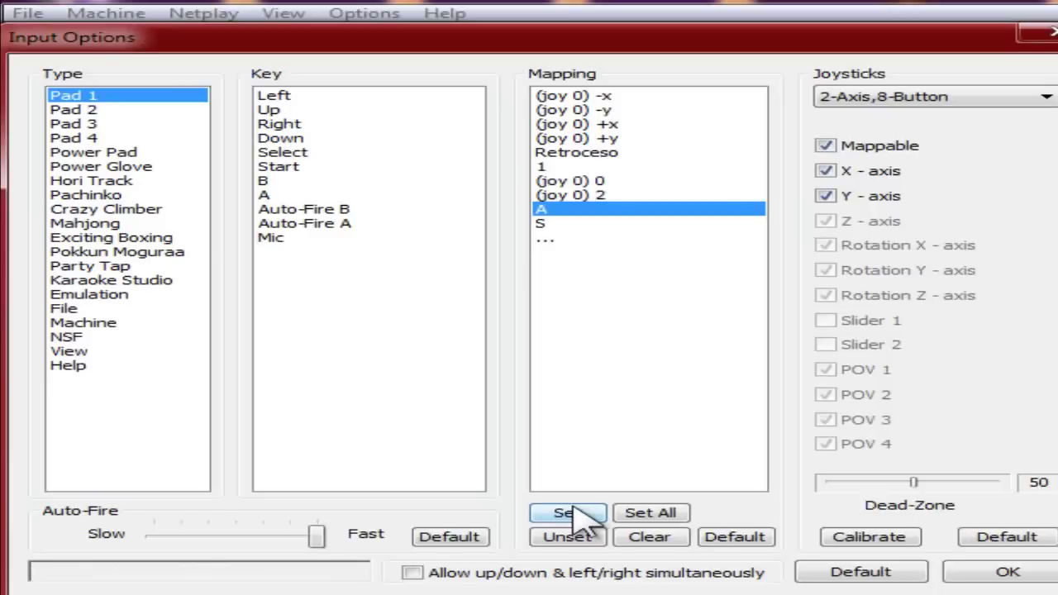
left_click(575, 514)
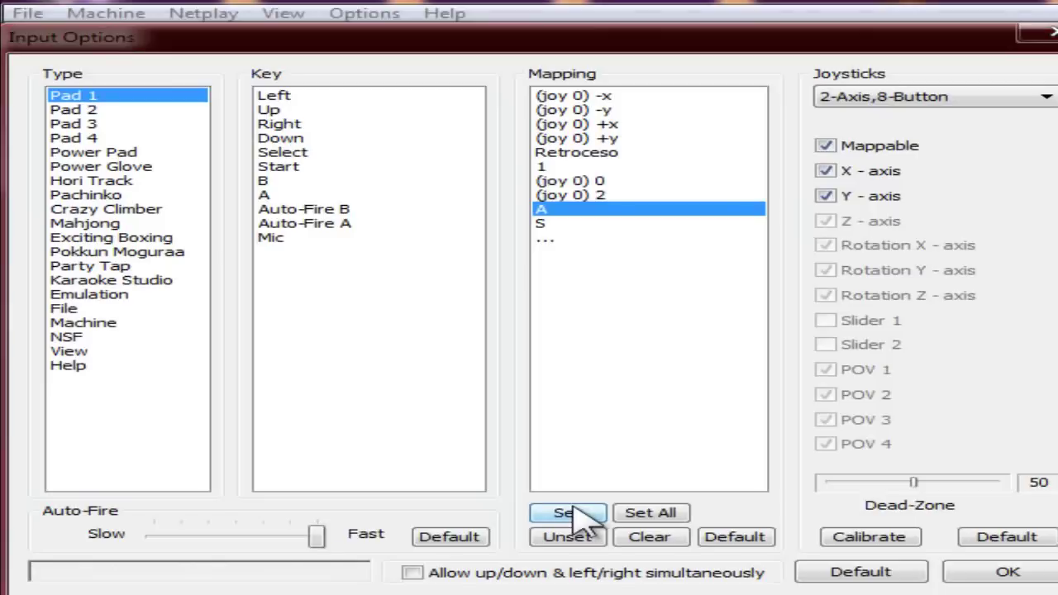
left_click(574, 514)
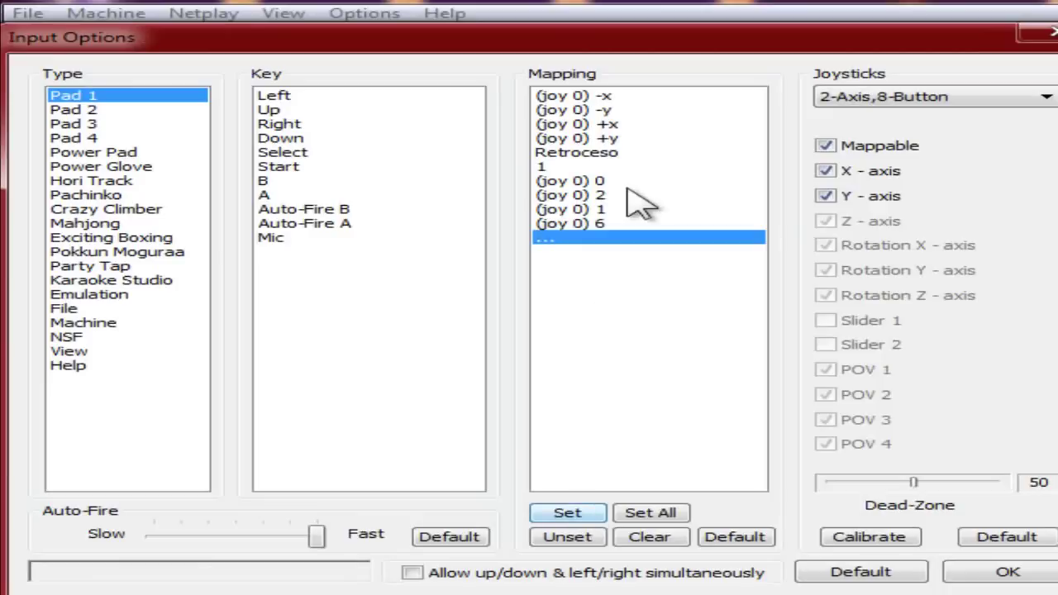
- Remap Pad 1's Auto-Fire B to W and Auto-Fire A to R, and accept the input options
left_click(596, 209)
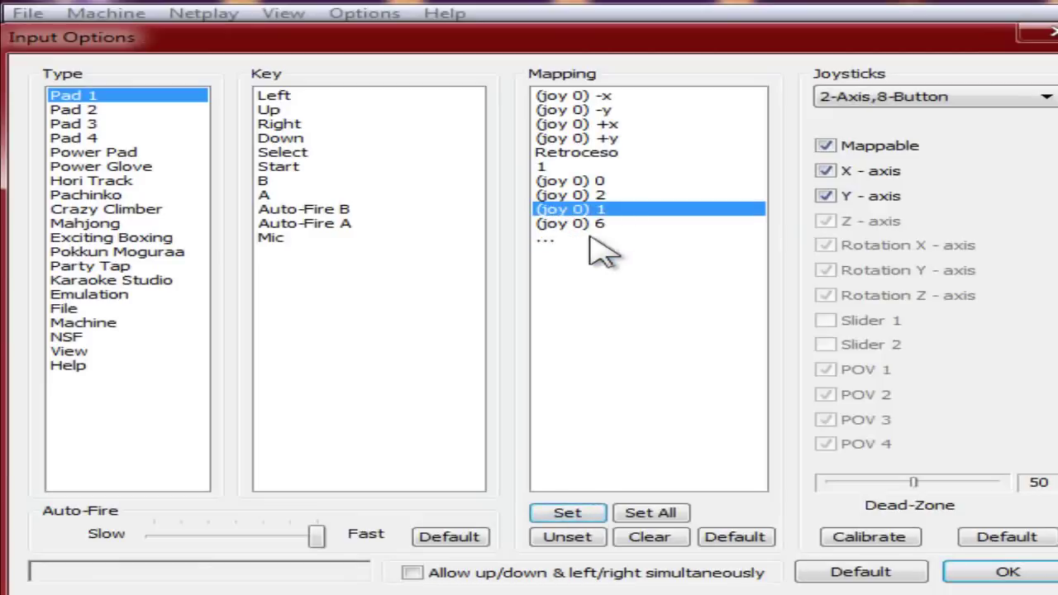
left_click(569, 514)
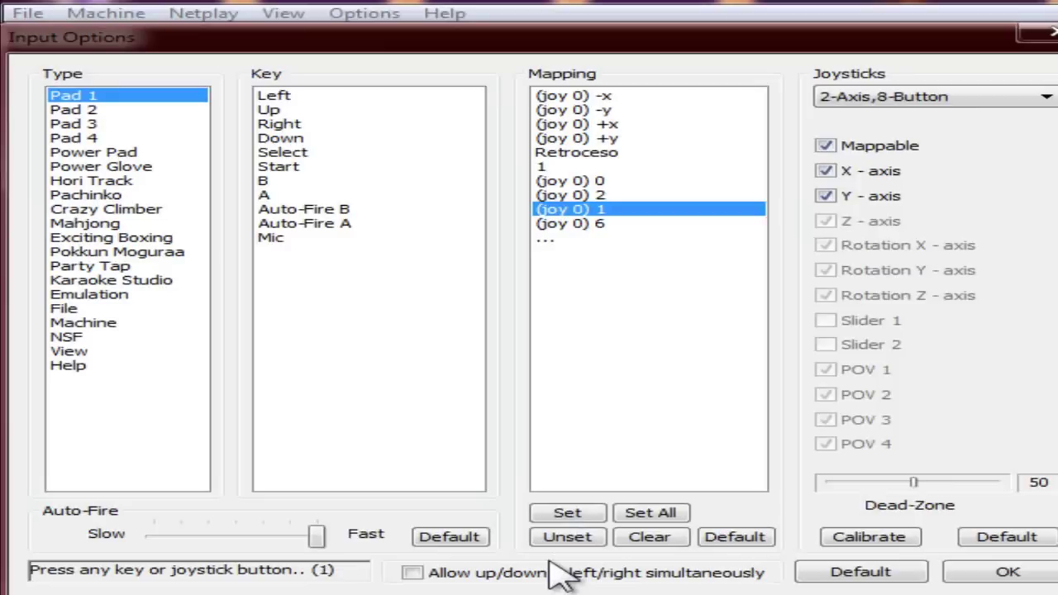
left_click(581, 510)
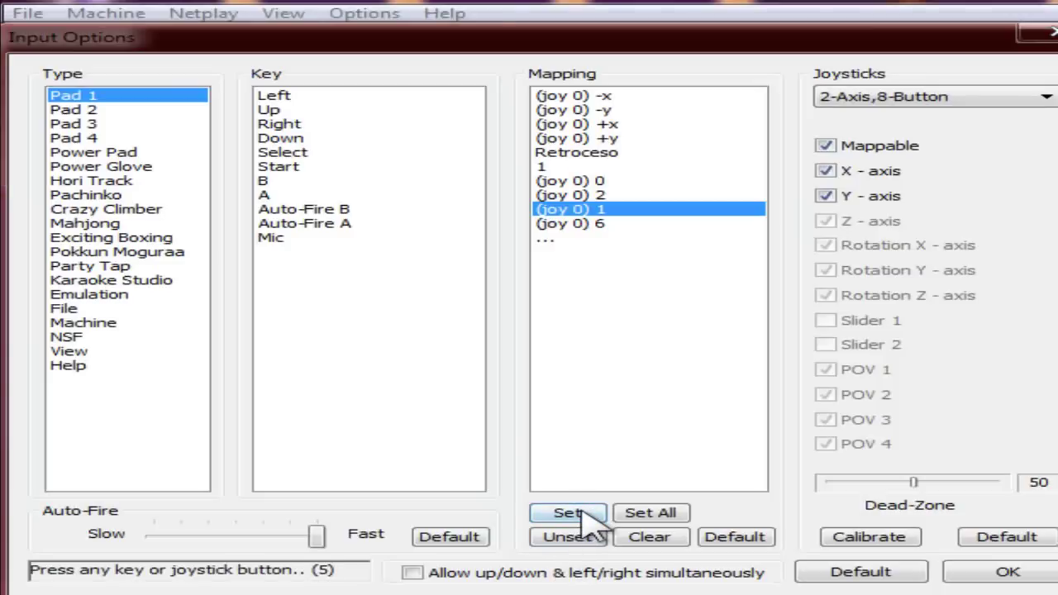
key("w")
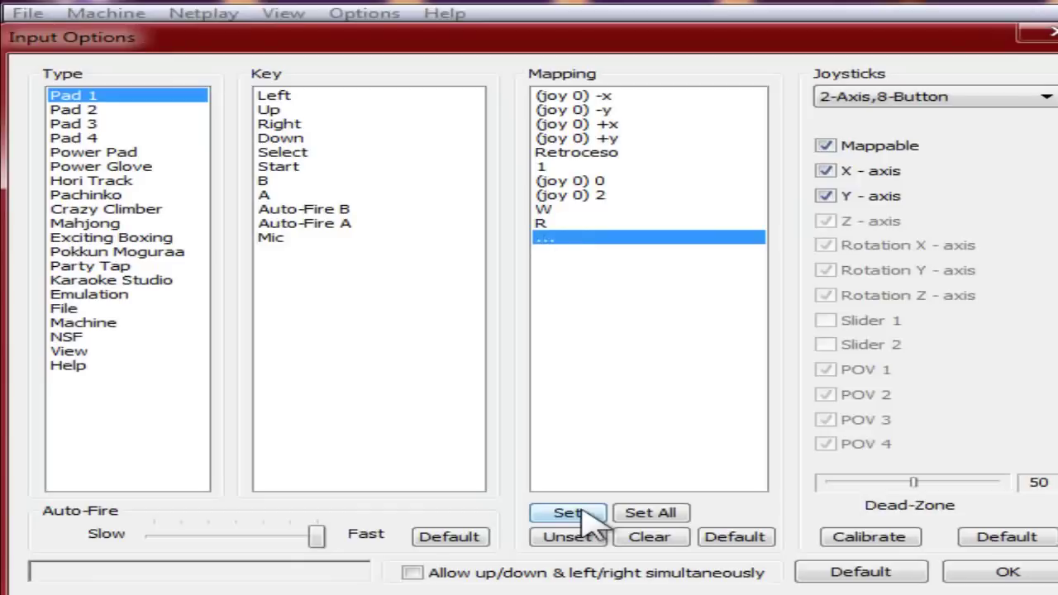
left_click(1007, 573)
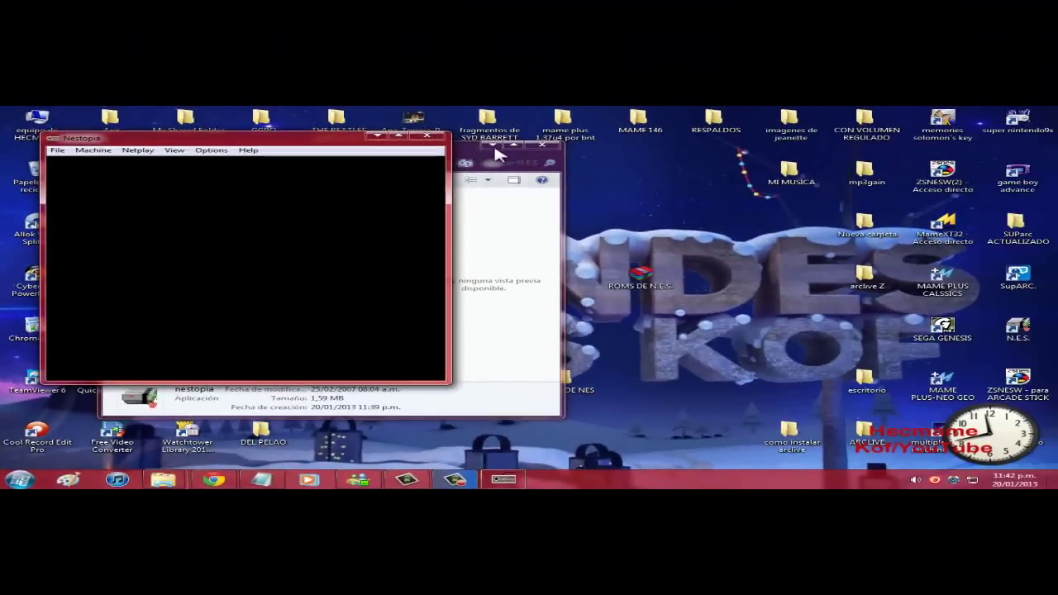
- Minimize the N.E.S folder window and the Nestopia window to clear the desktop
left_click_drag(496, 153, 673, 165)
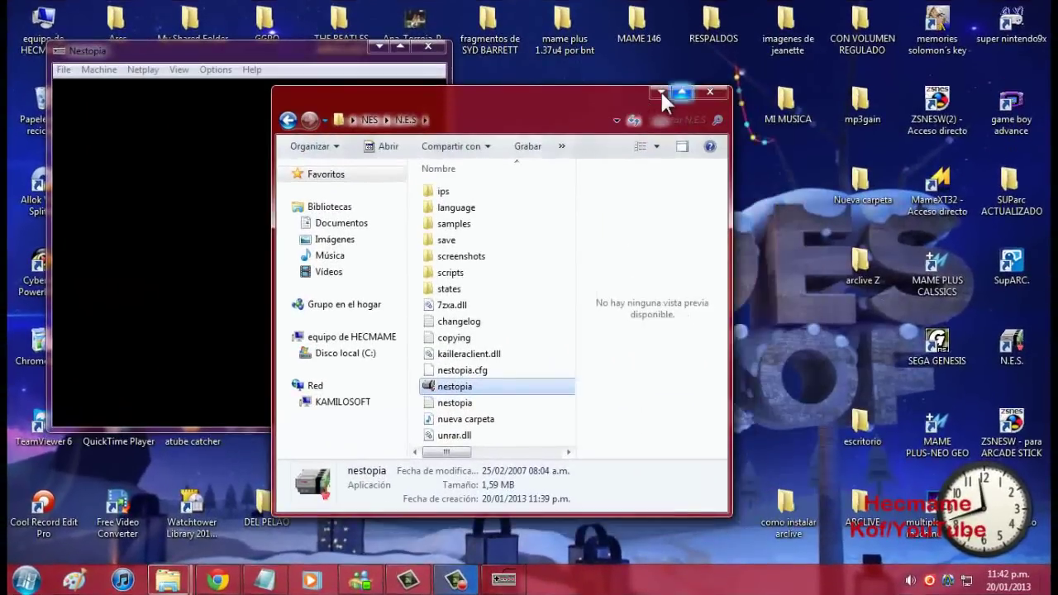
left_click(661, 92)
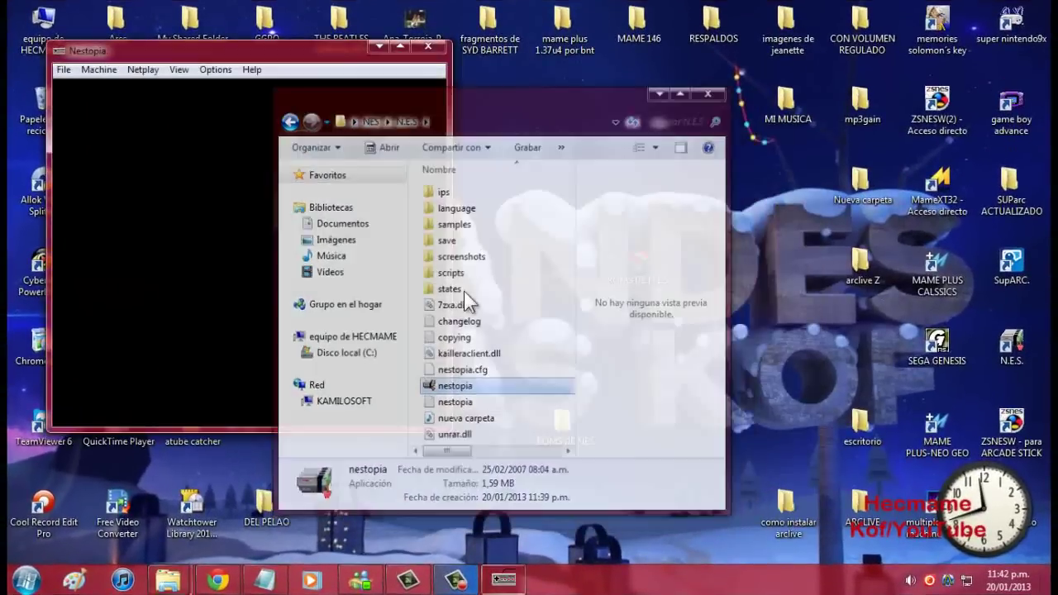
right_click(675, 339)
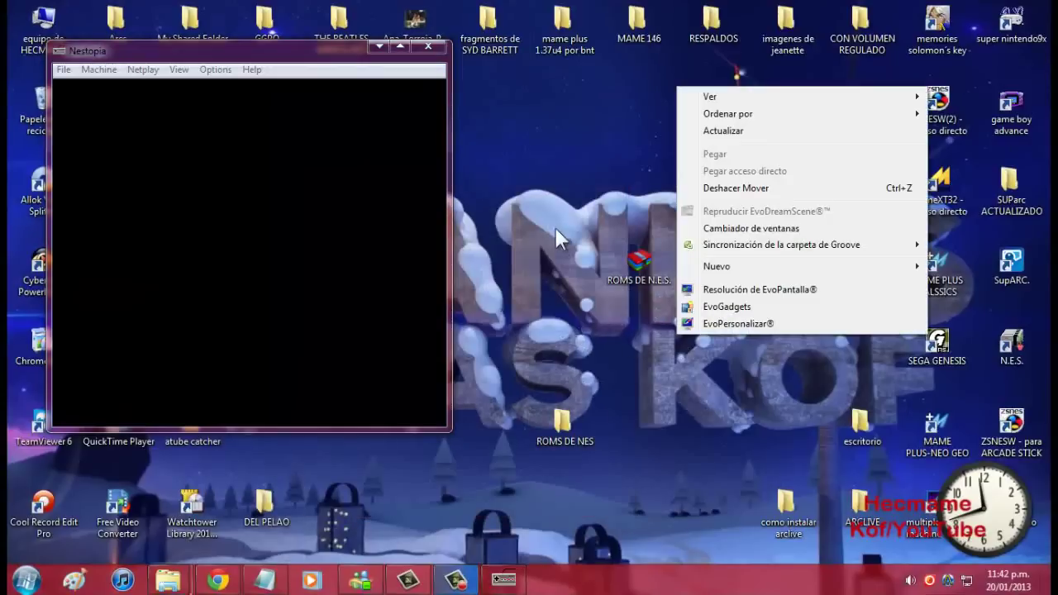
left_click(413, 70)
left_click(379, 47)
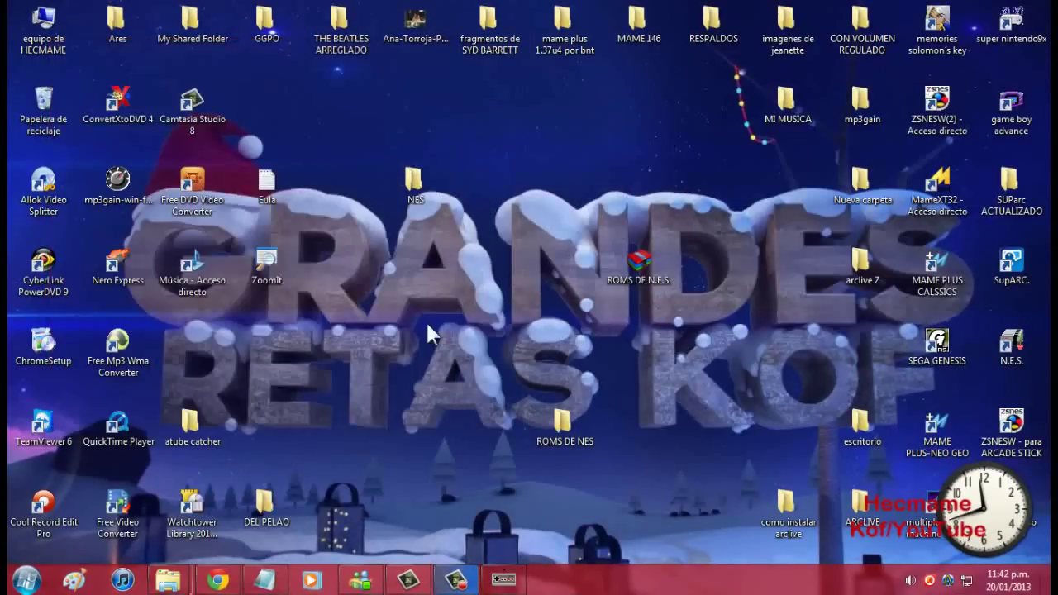
- Open the ROMS DE NES folder and move the ROMS DE N.E.S. archive from the desktop into it
left_click(562, 417)
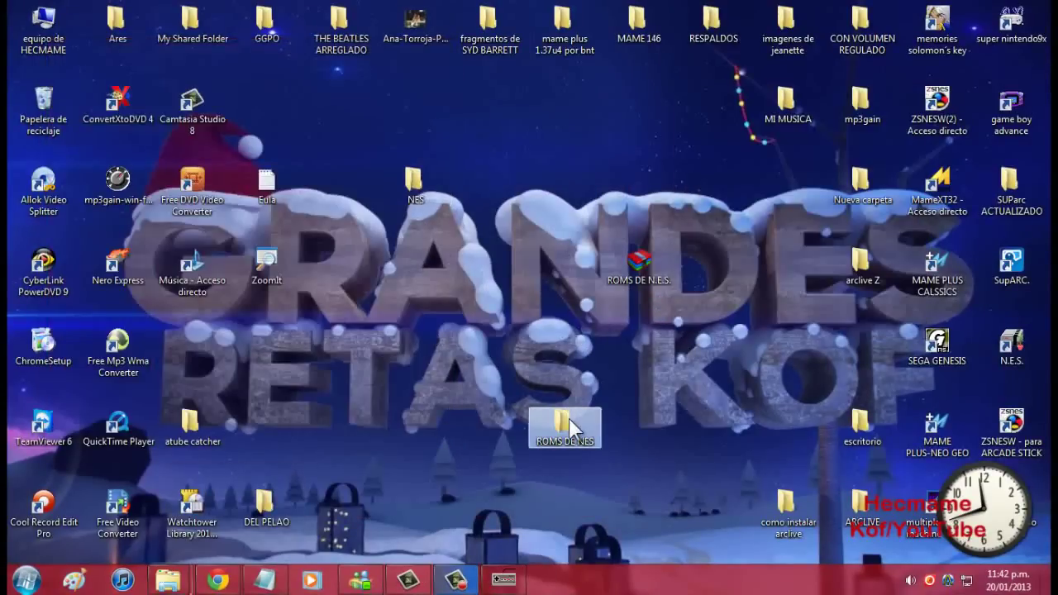
double_click(562, 418)
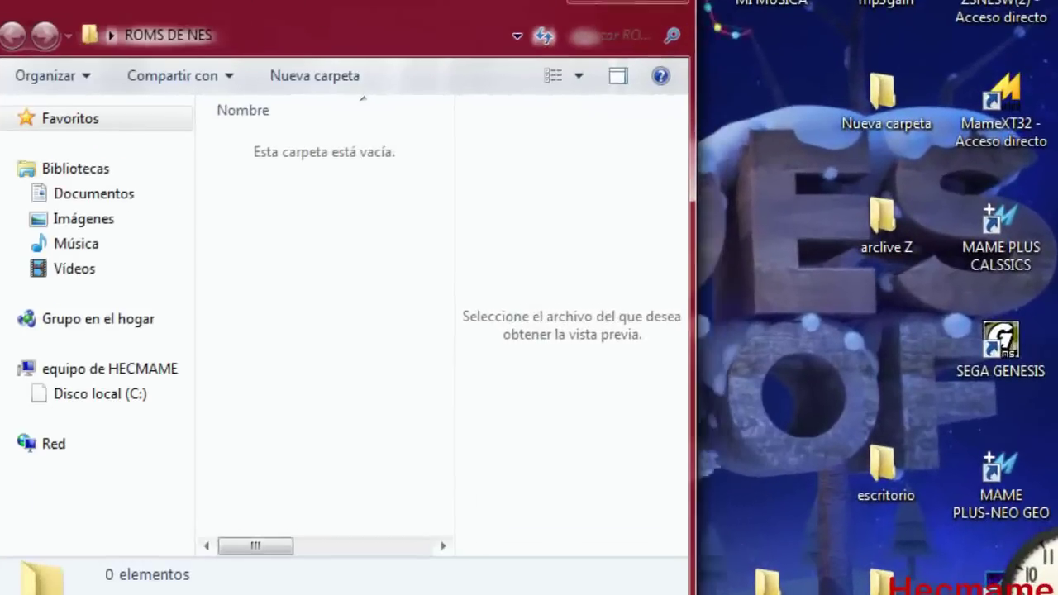
left_click_drag(524, 75, 448, 24)
left_click_drag(536, 235, 2, 227)
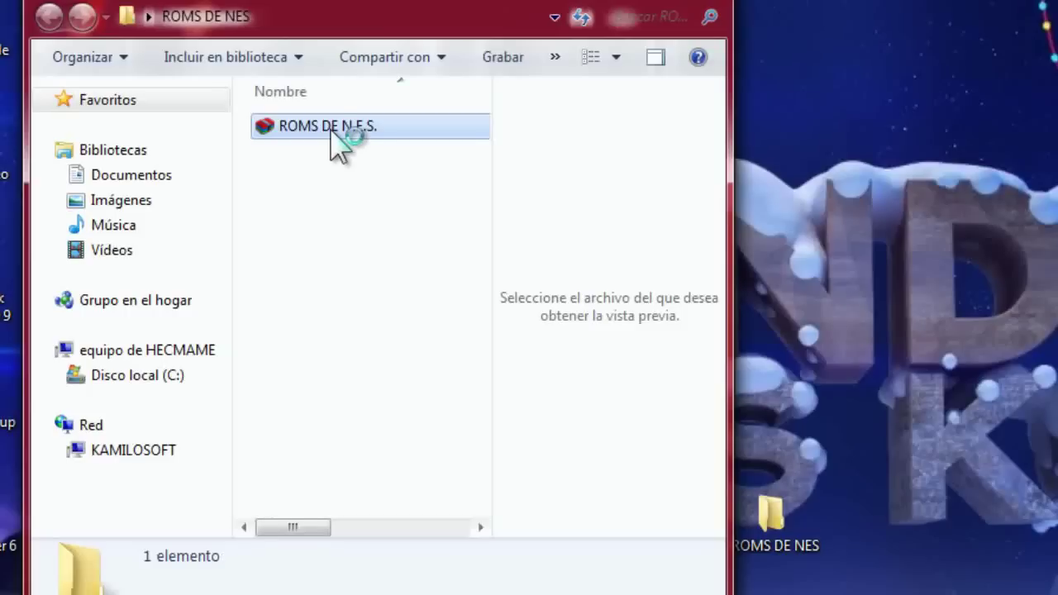
- Extract the ROMS DE N.E.S. archive directly inside its folder and move the folder window aside
right_click(330, 129)
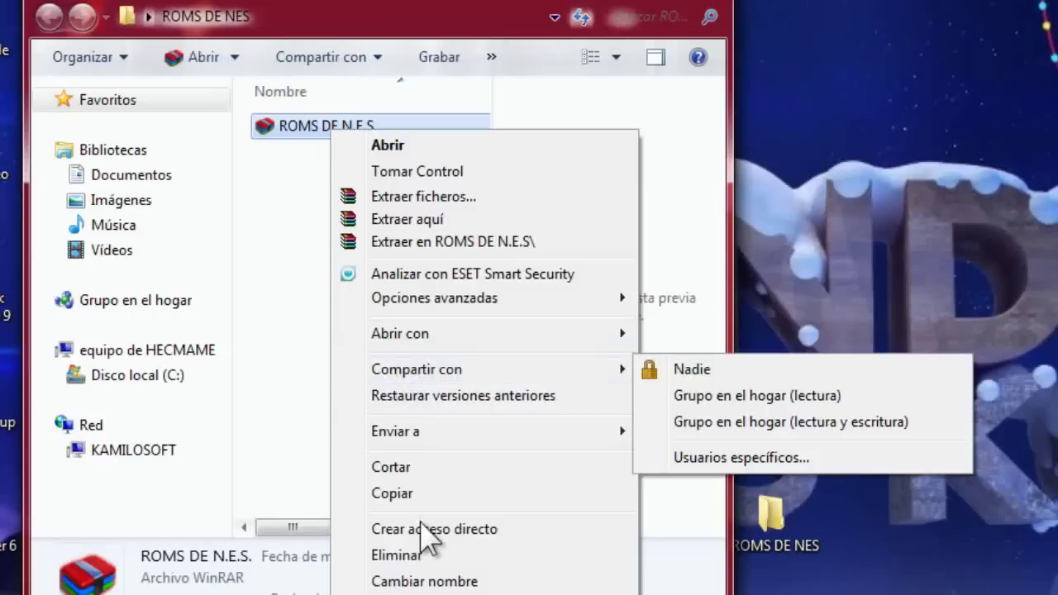
left_click(443, 220)
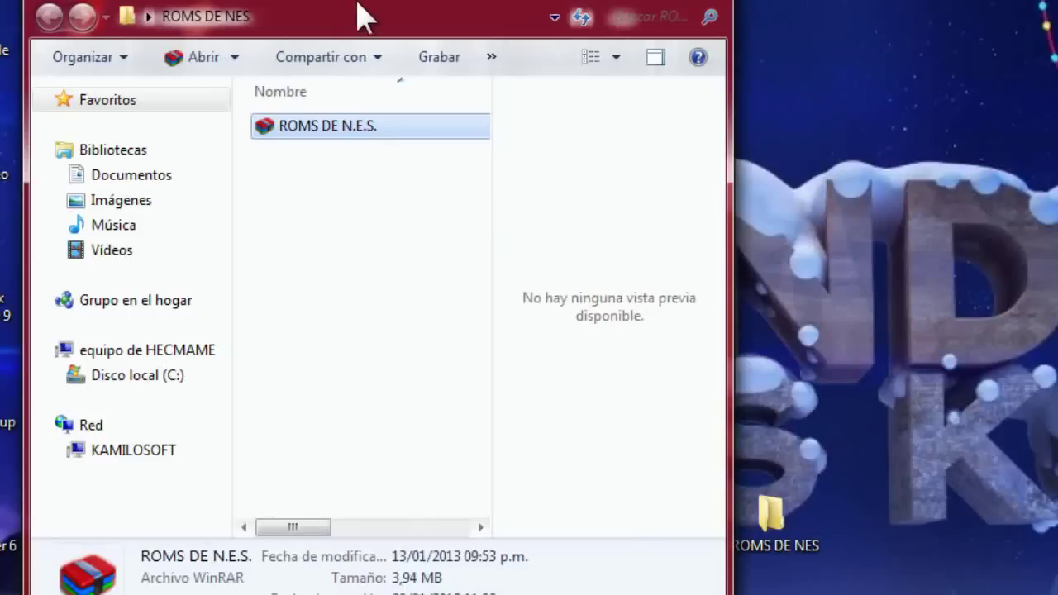
left_click_drag(649, 11, 1057, 16)
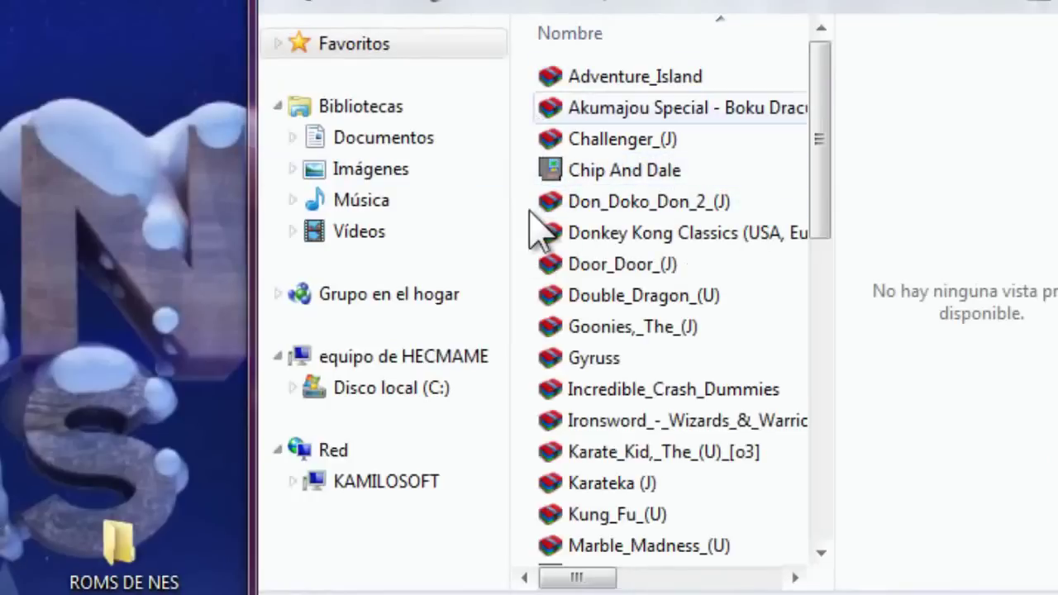
- Load the Chip And Dale ROM from the ROMS DE NES folder into the Nestopia window
left_click(636, 420)
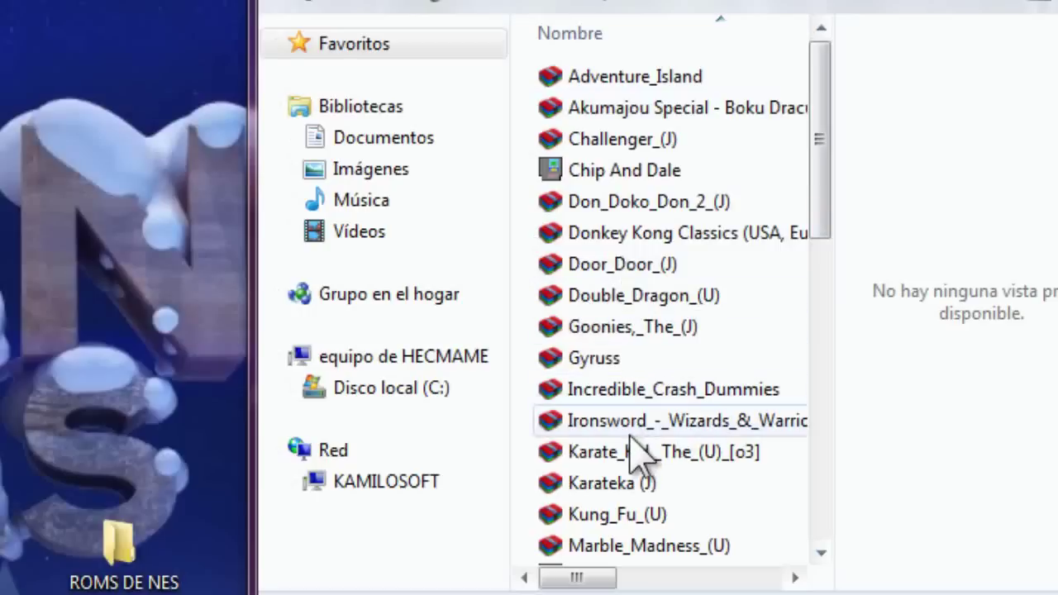
left_click(633, 302)
left_click(638, 172)
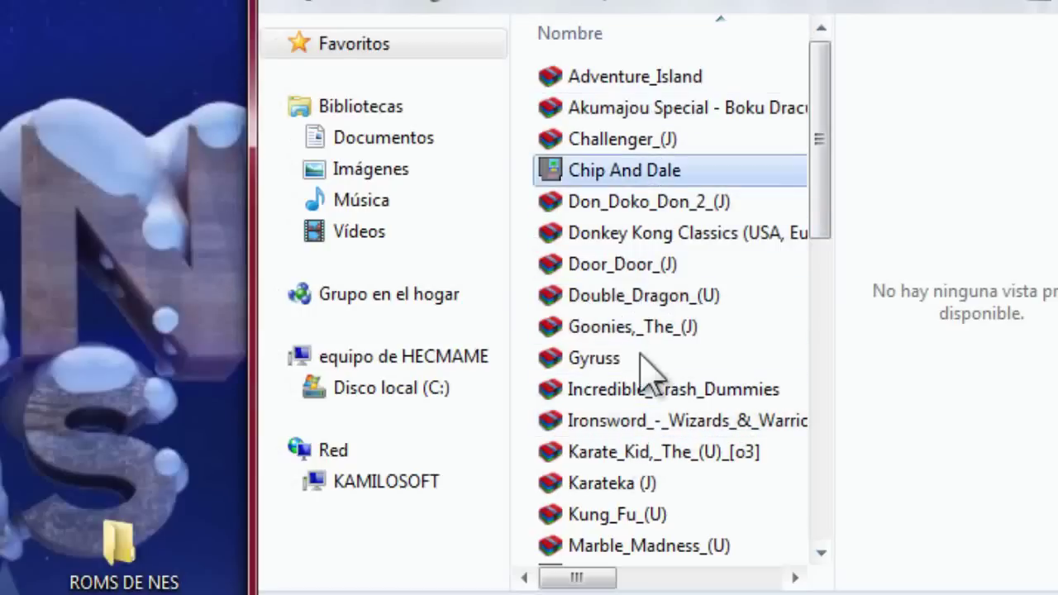
left_click(629, 483)
left_click(630, 265)
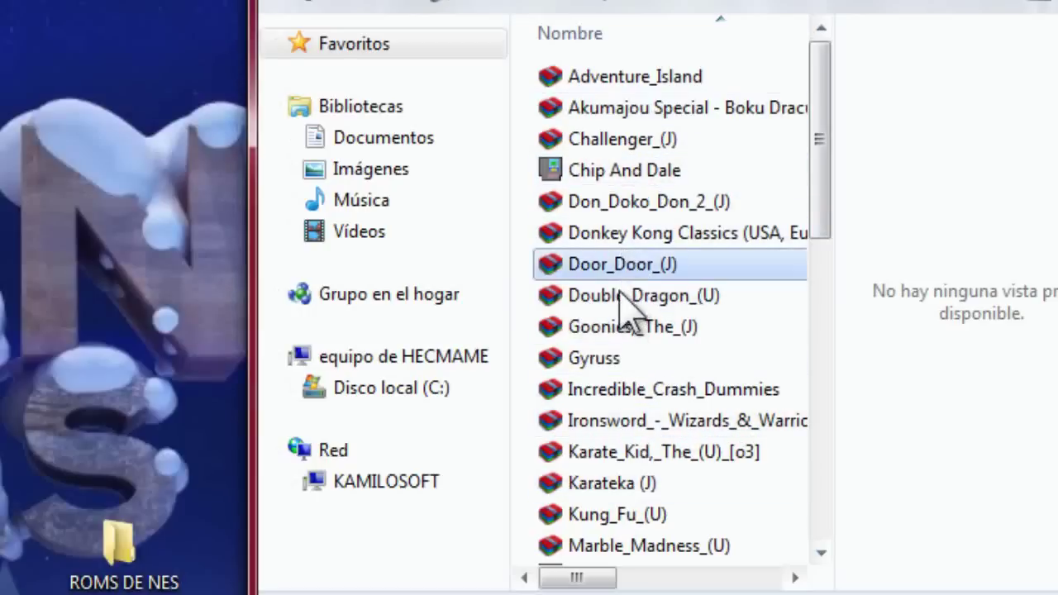
left_click(612, 201)
left_click(626, 170)
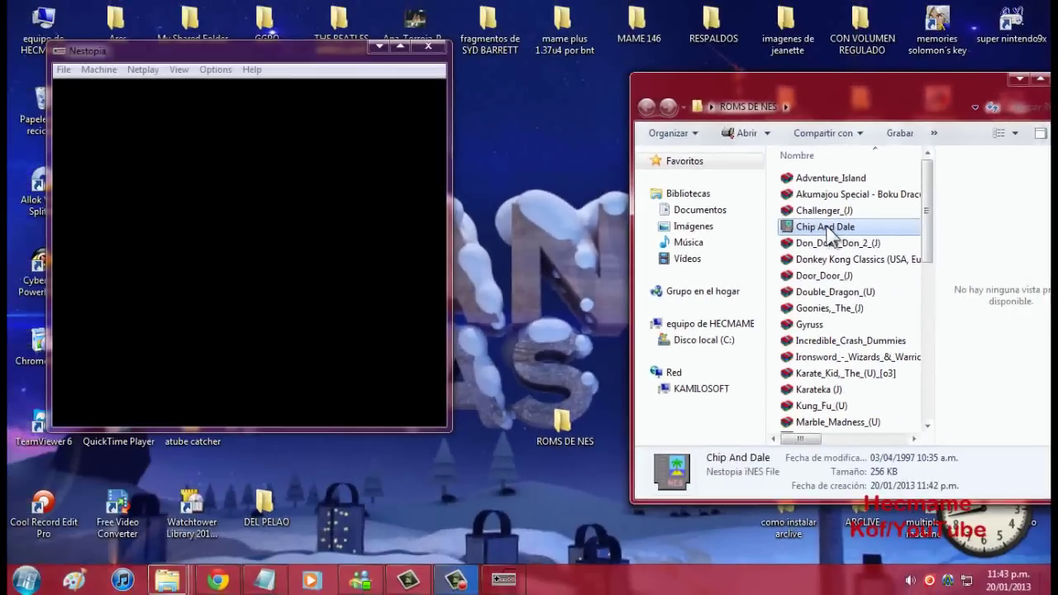
left_click_drag(767, 221, 184, 211)
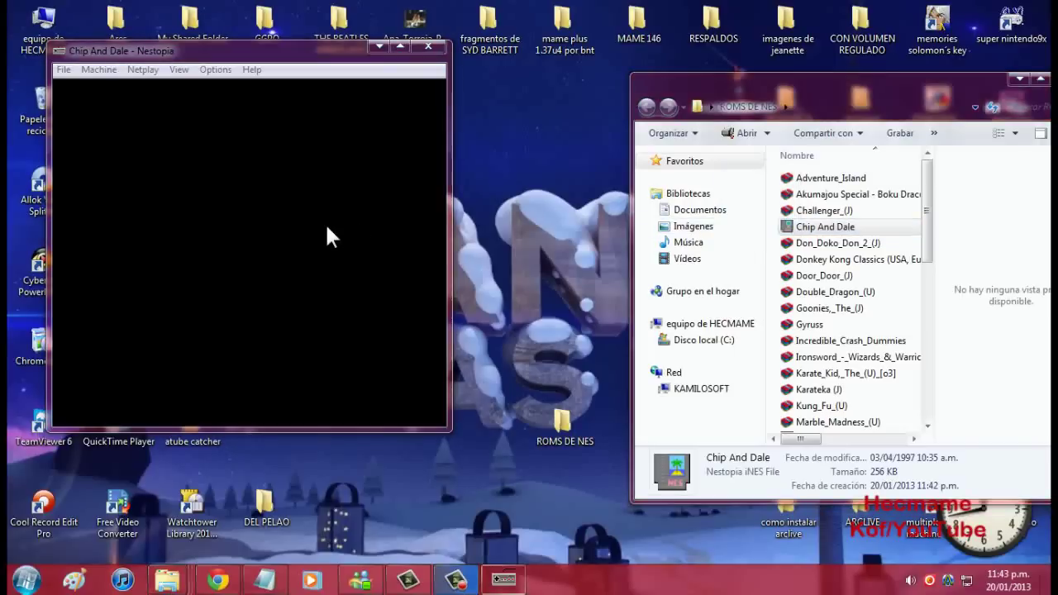
- Maximize the Nestopia window and start a one-player Chip And Dale game with Chip as the character
left_click(610, 342)
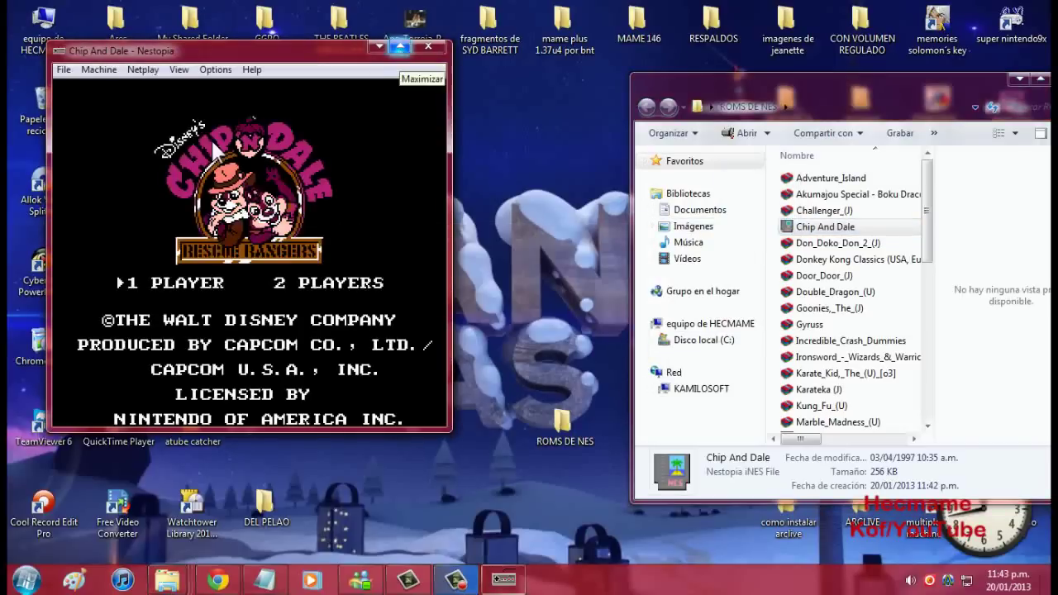
left_click(400, 48)
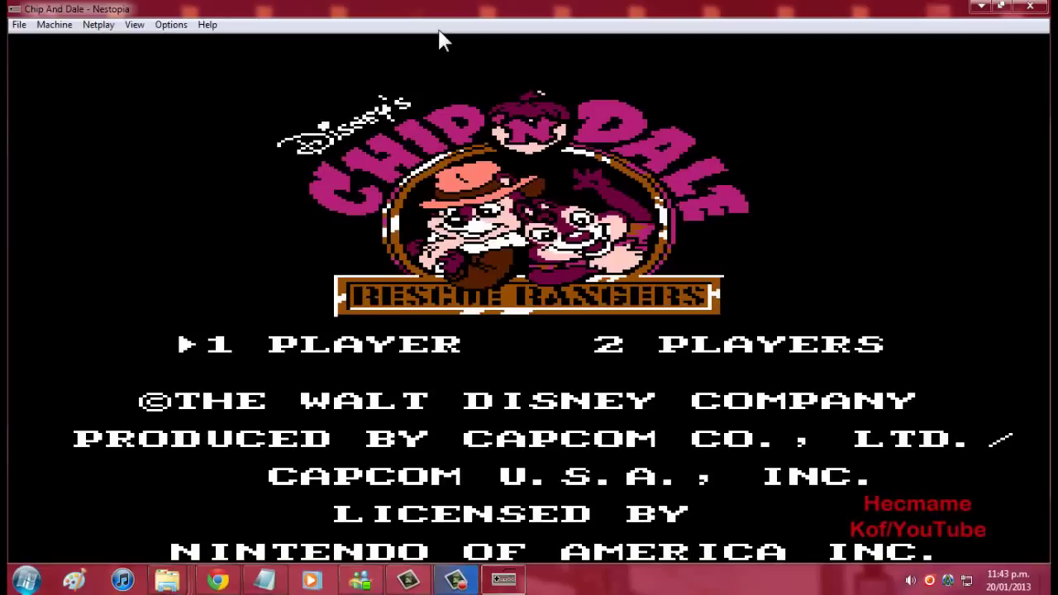
key("Escape")
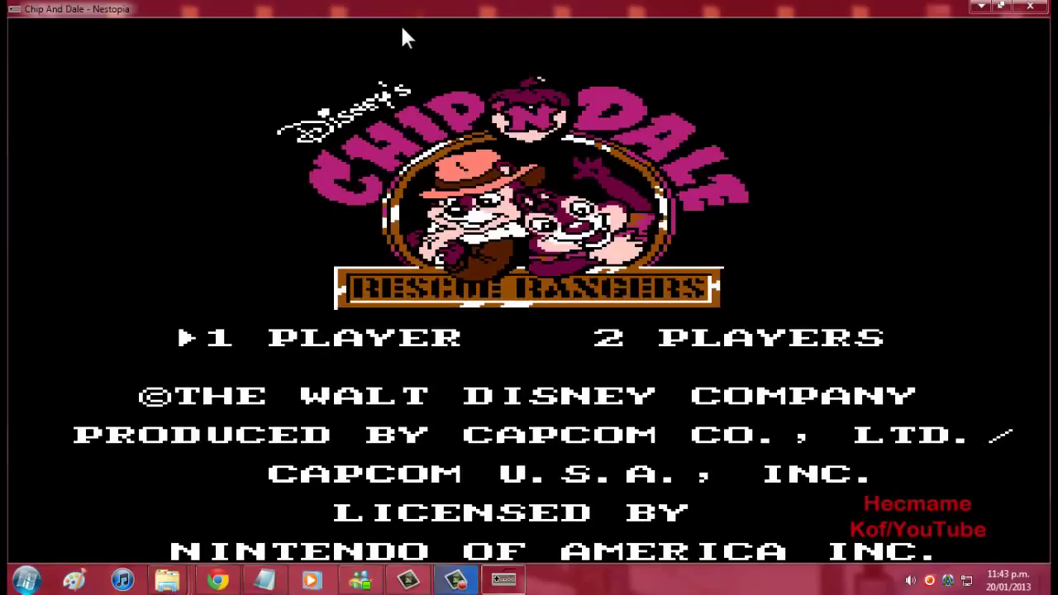
key("Escape")
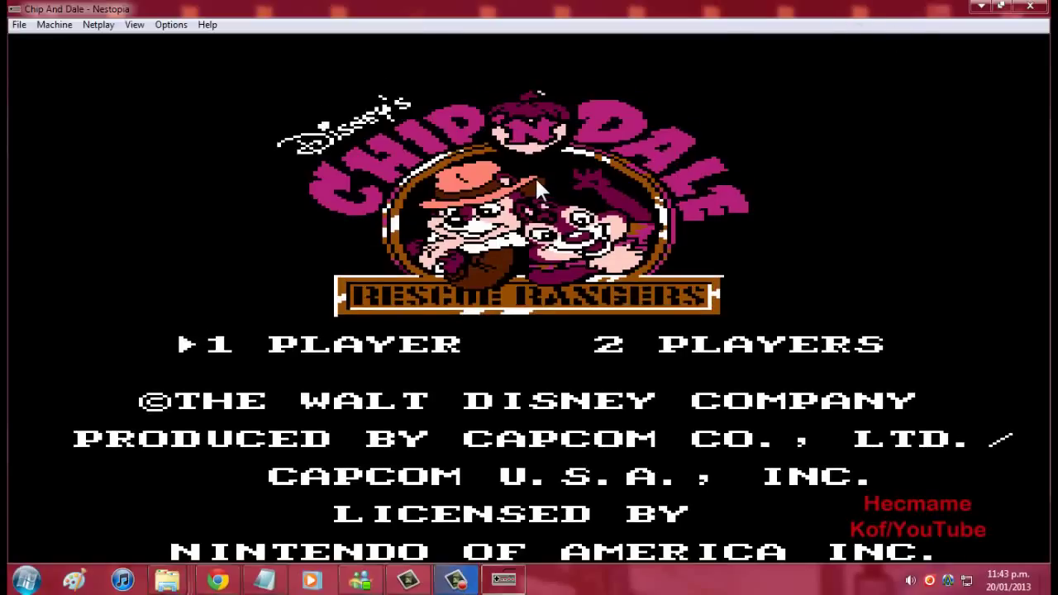
key("Return")
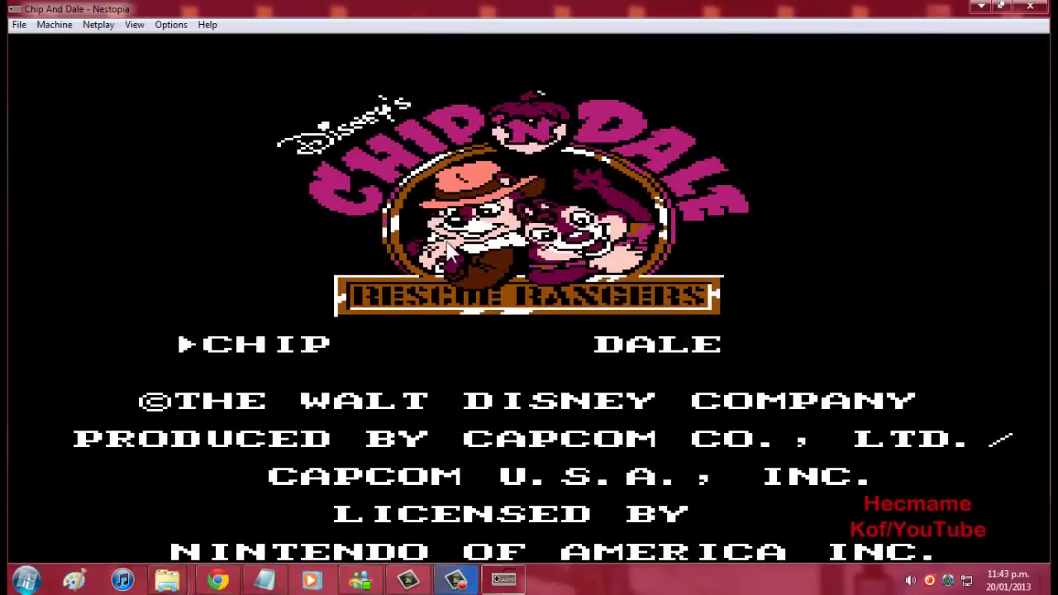
key("Return")
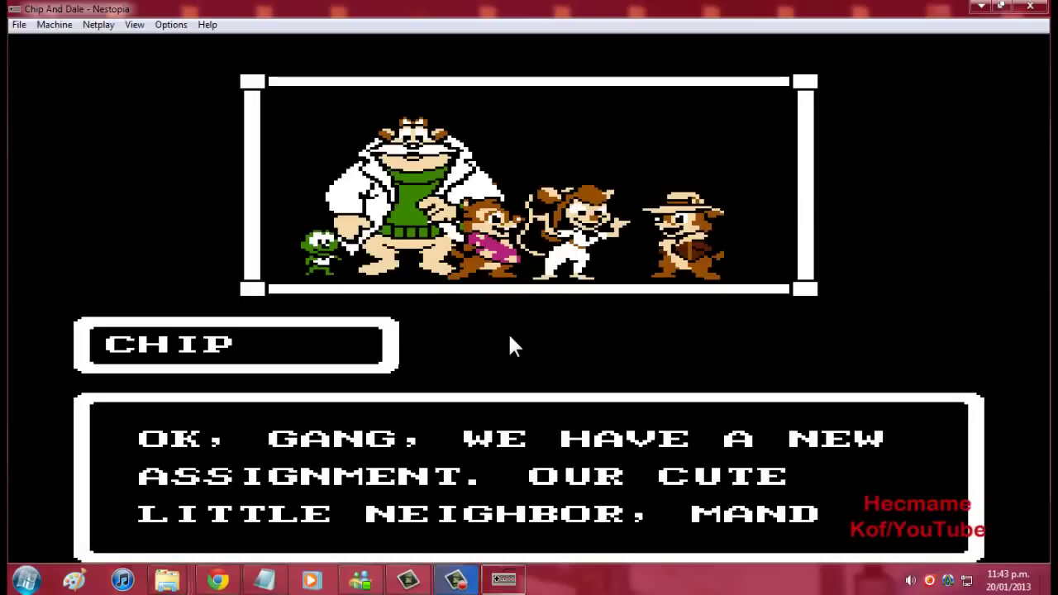
- Exit Nestopia, bring the ROMS DE NES folder window fully into view and minimize it
left_click(1031, 10)
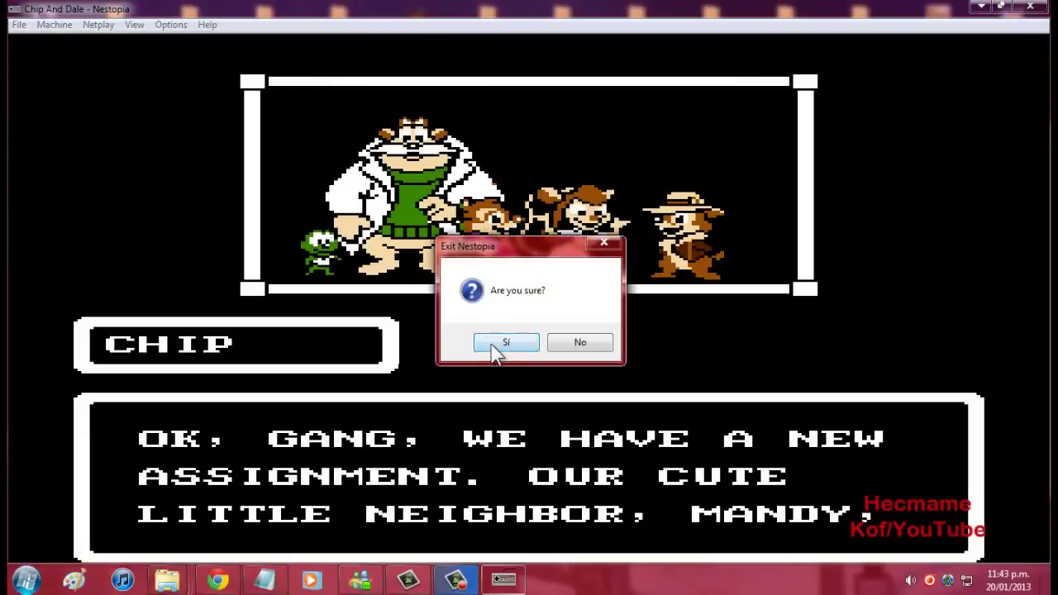
left_click(494, 345)
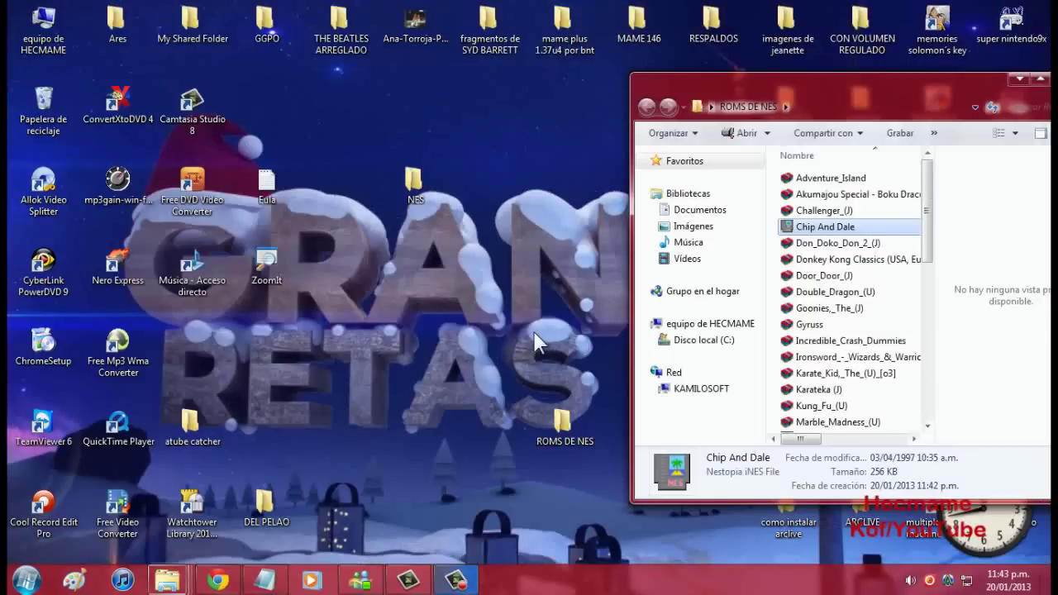
left_click_drag(825, 84, 362, 88)
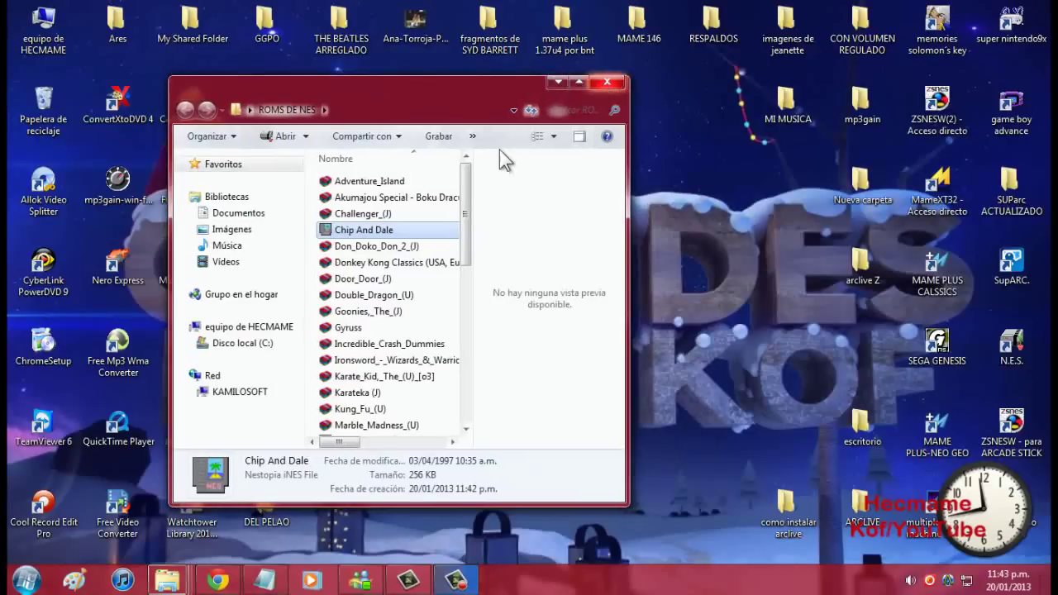
left_click_drag(468, 224, 466, 286)
left_click(552, 85)
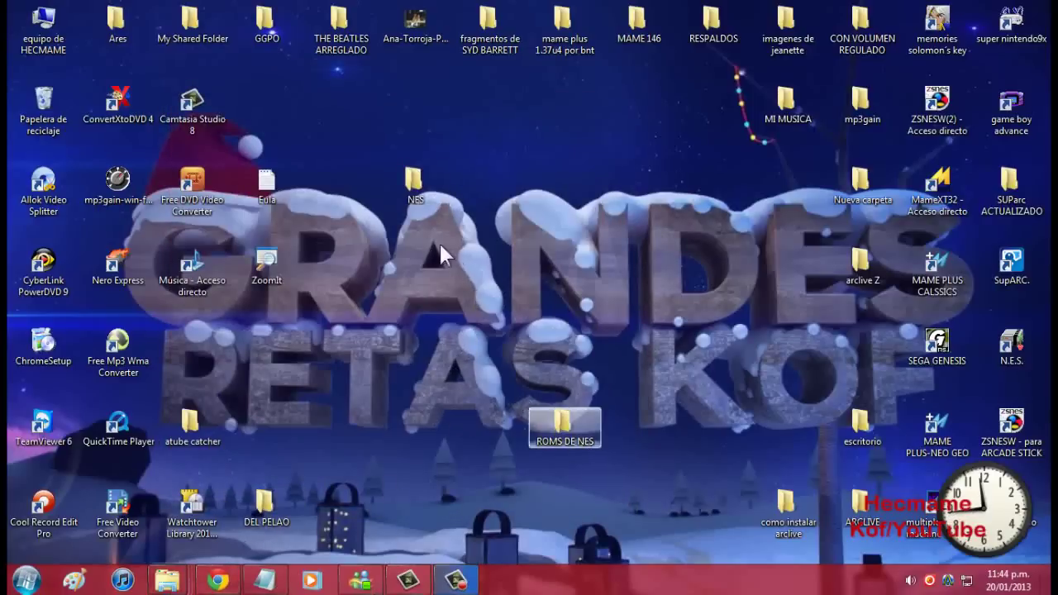
- Create a desktop shortcut to the nestopia application in the NES\N.E.S folder and show the desktop
double_click(413, 189)
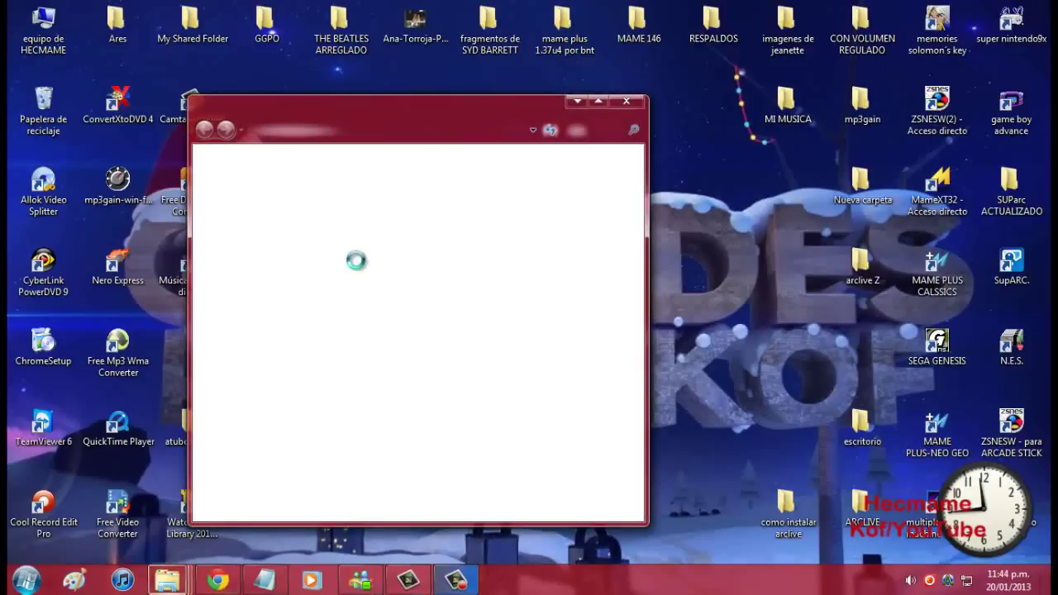
left_click(386, 203)
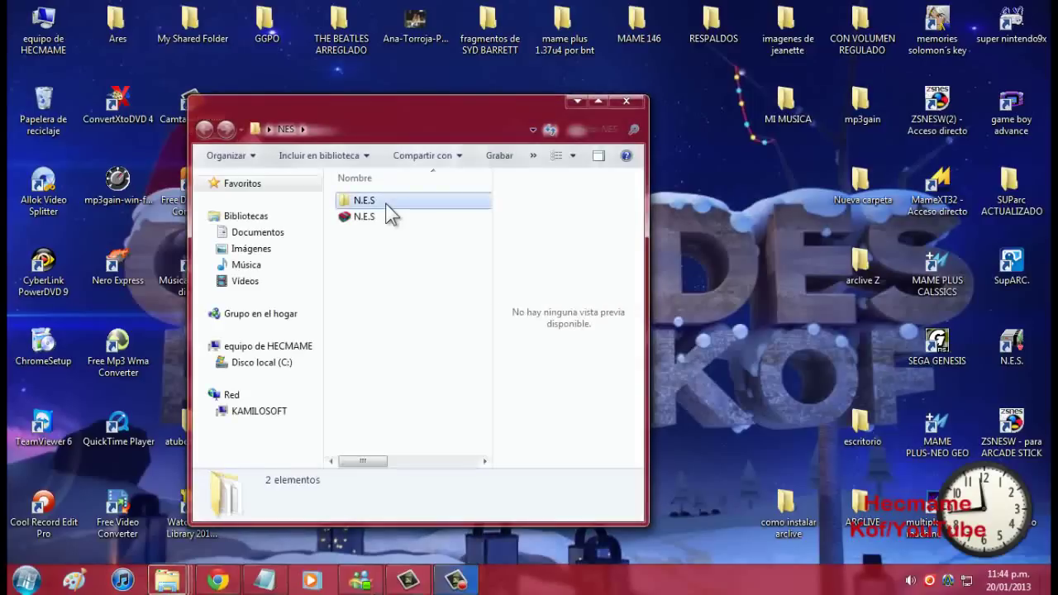
double_click(386, 203)
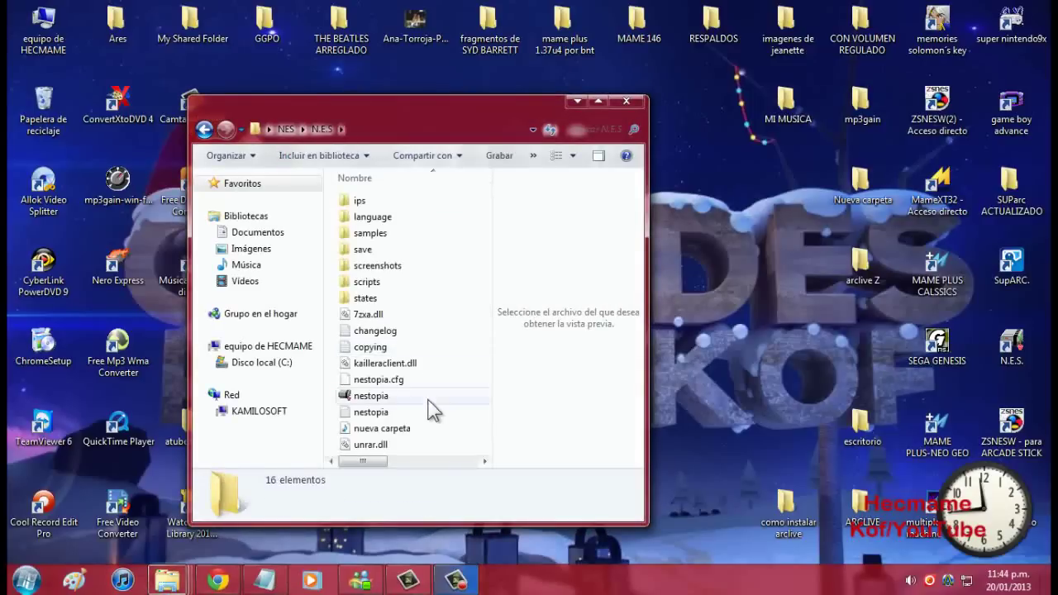
left_click(382, 397)
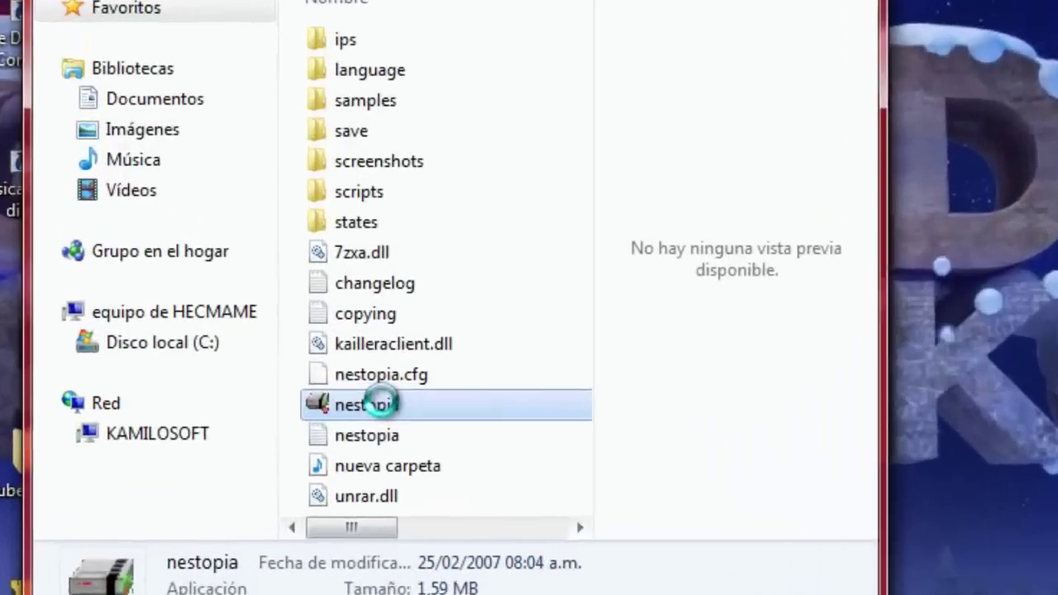
right_click(382, 404)
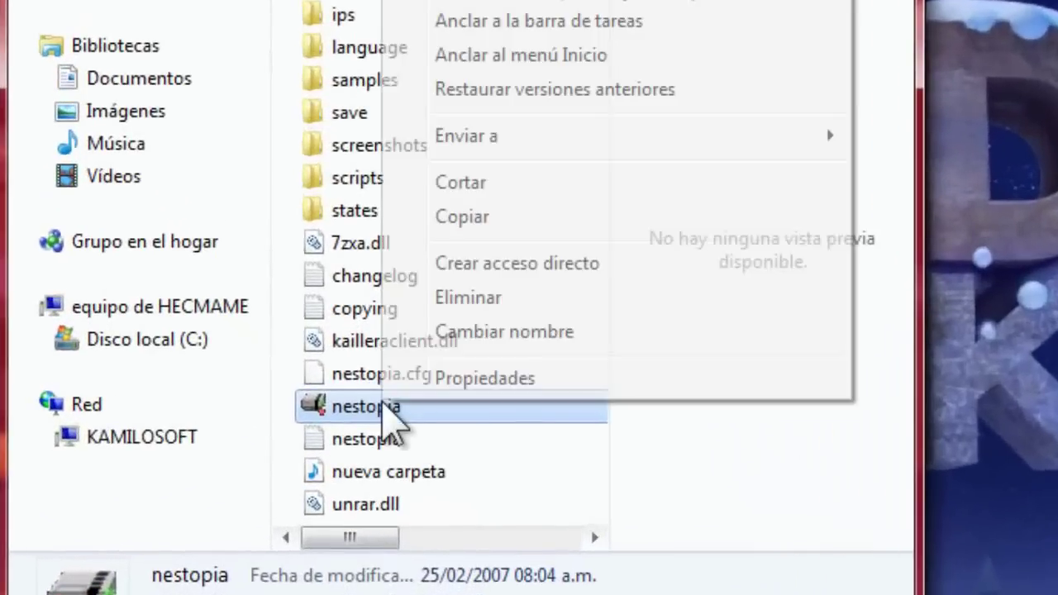
mouse_move(465, 149)
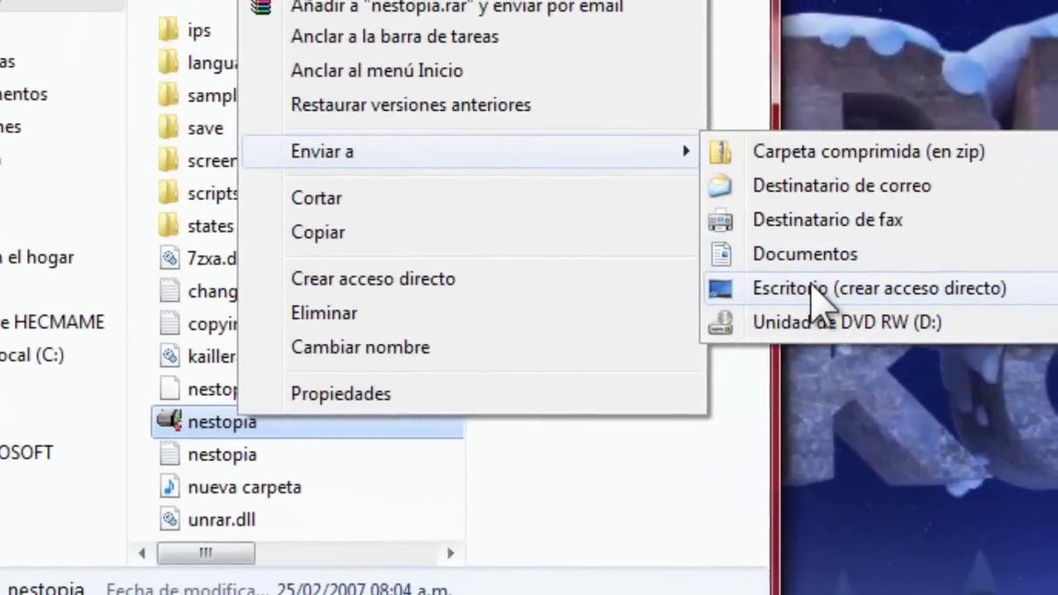
left_click(969, 273)
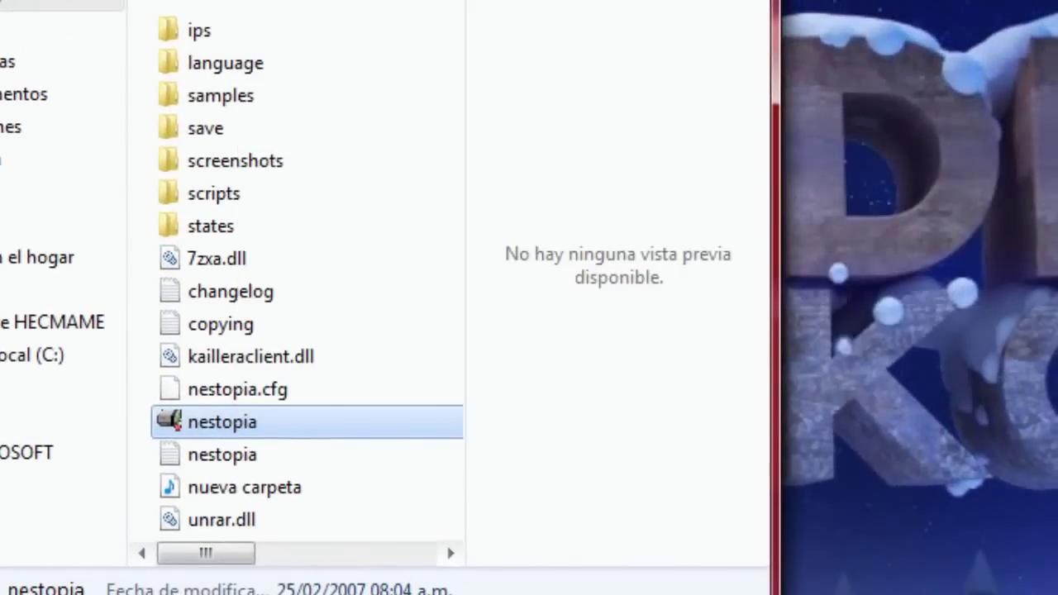
key("super+d")
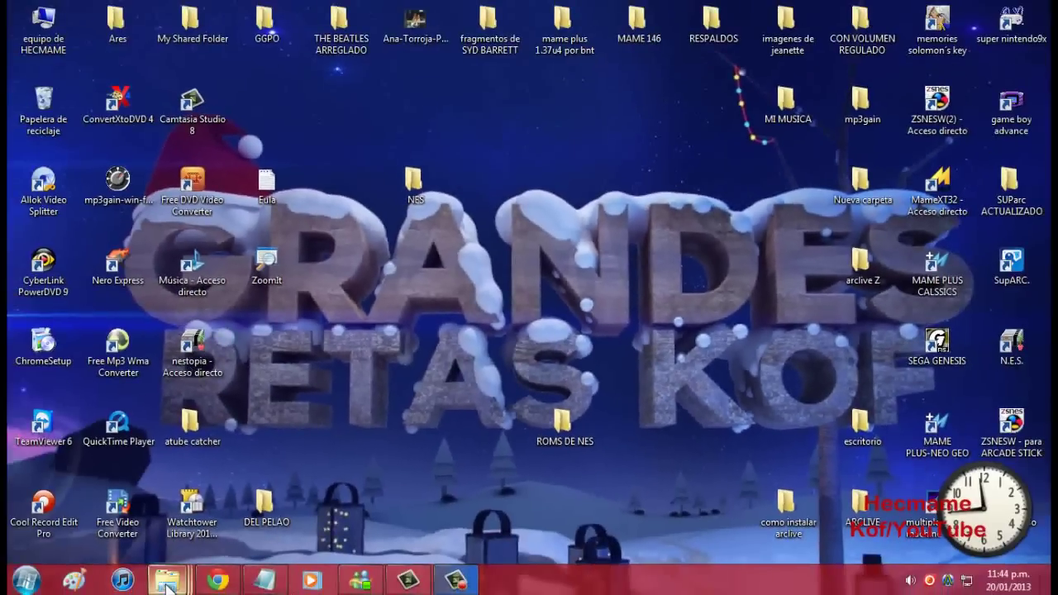
- Bring back the ROMS DE NES window, move it clear of the nestopia shortcut and open Mega Man 6 (U) with that shortcut
mouse_move(167, 584)
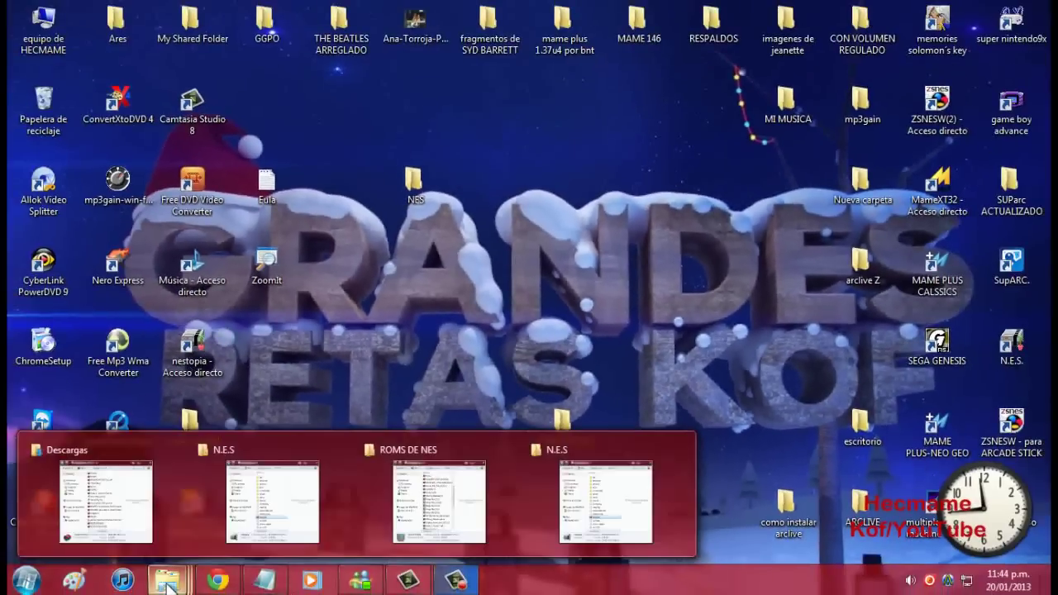
left_click(451, 488)
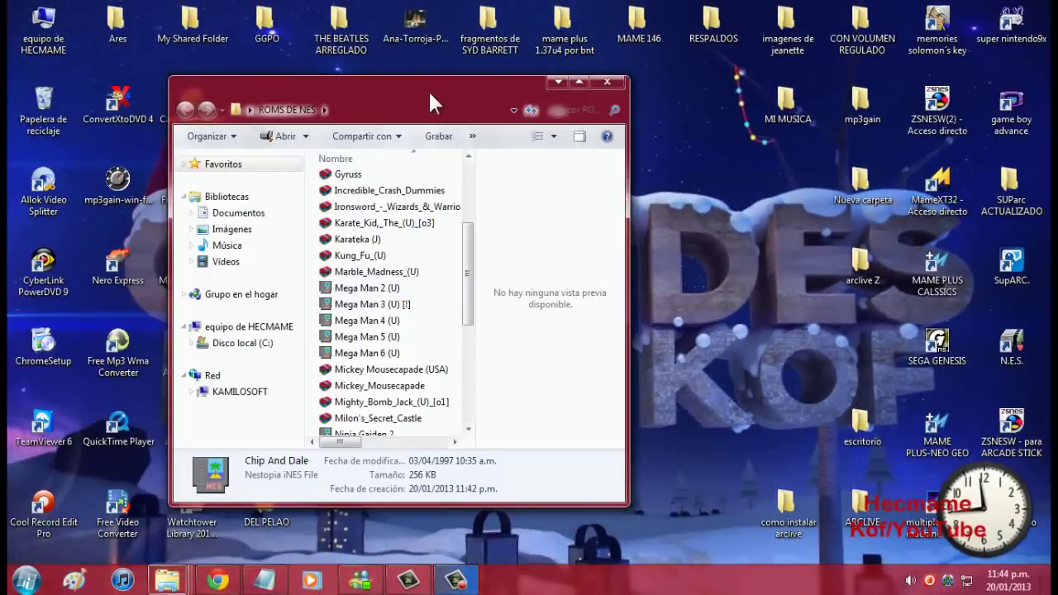
left_click_drag(427, 91, 799, 73)
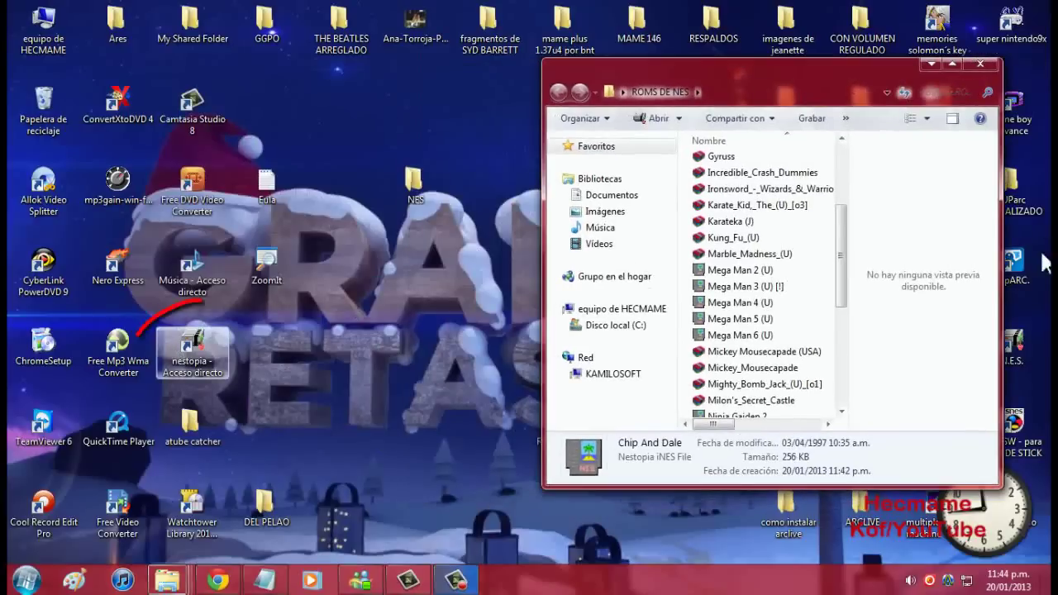
left_click(730, 333)
left_click_drag(730, 335, 166, 364)
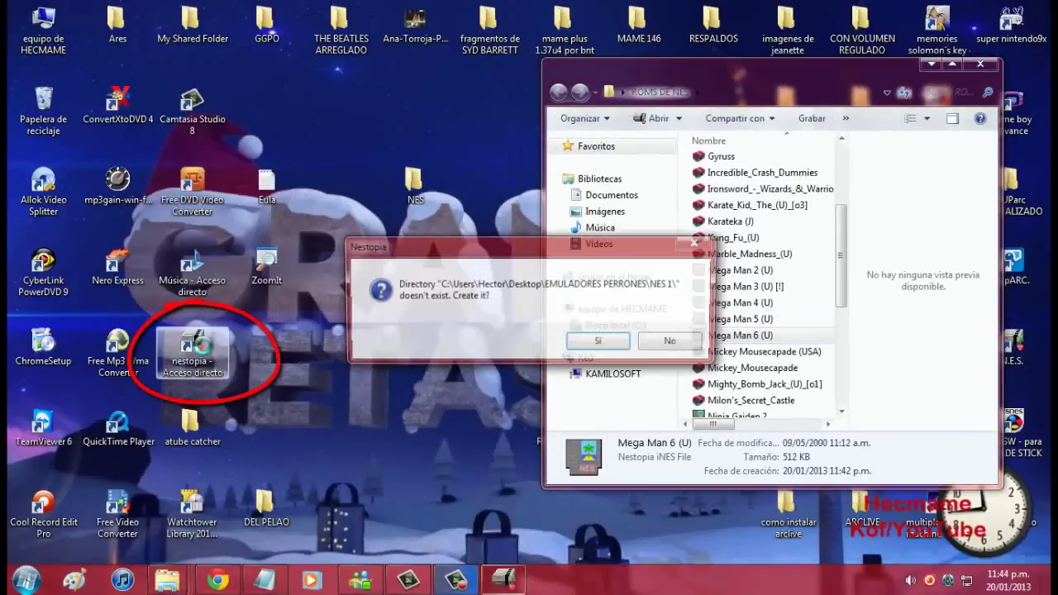
- Decline the missing-directory prompts, apart from one attempt to create a directory, and exit Nestopia
left_click(674, 346)
left_click(674, 345)
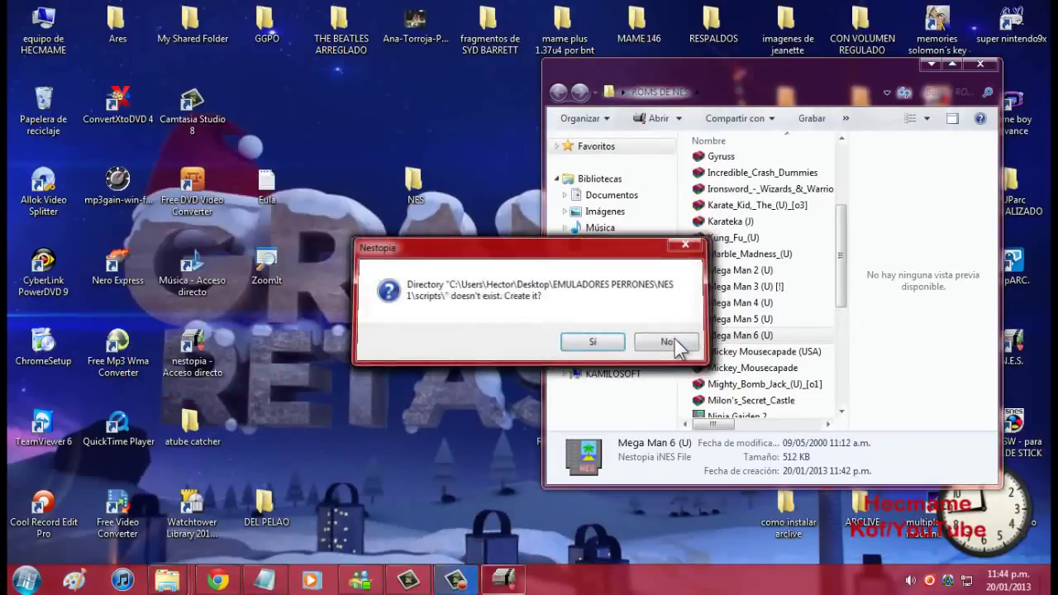
left_click(594, 342)
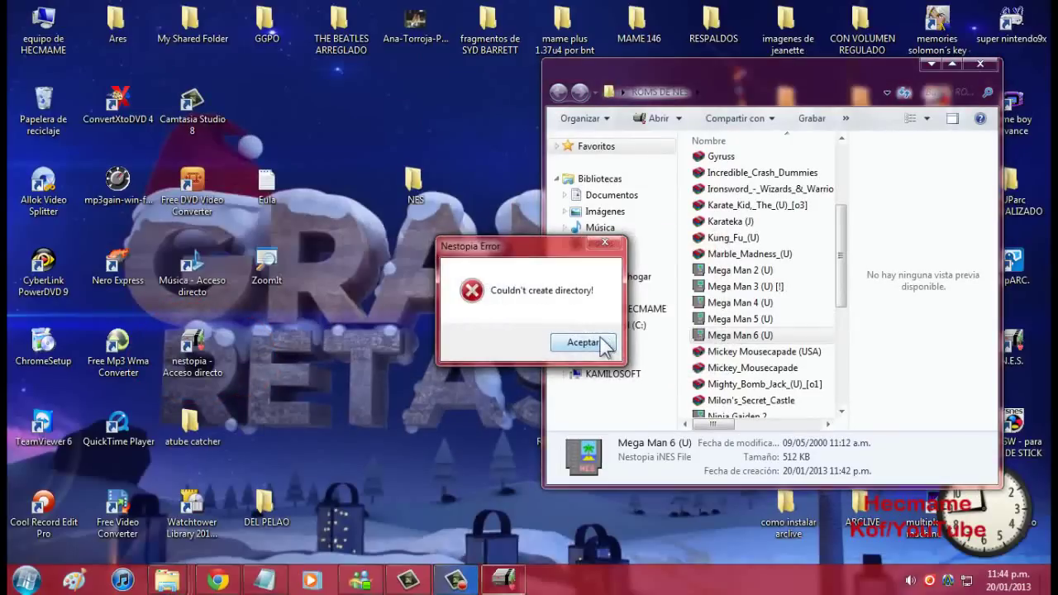
left_click(596, 343)
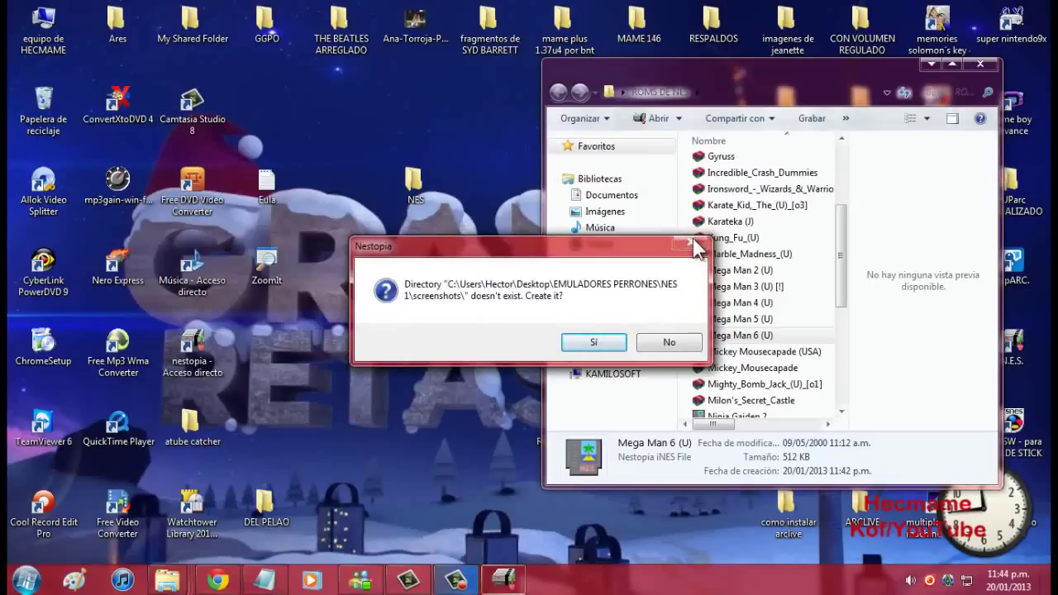
left_click(671, 342)
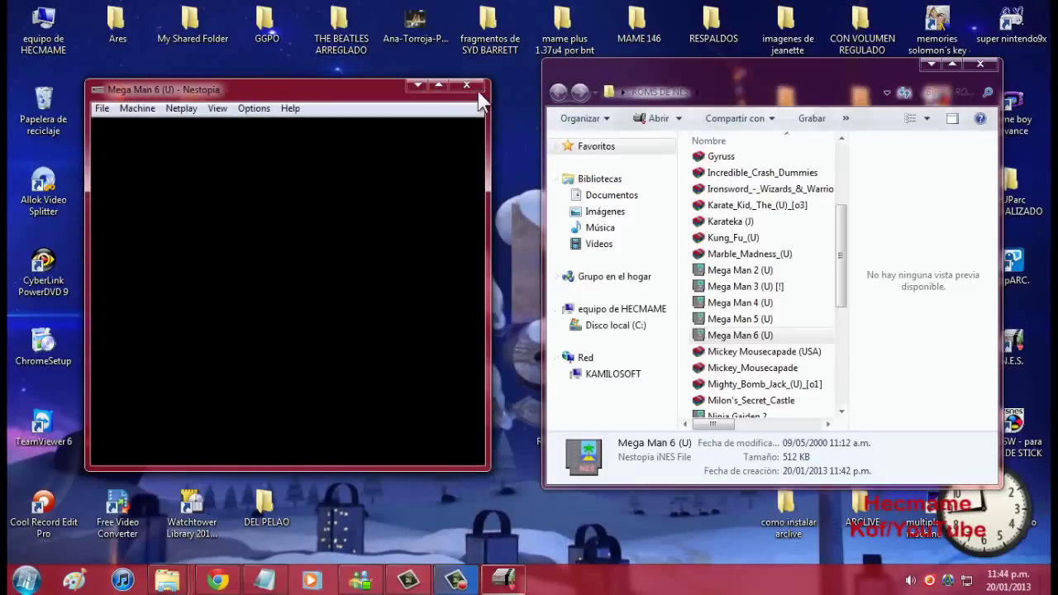
left_click(467, 86)
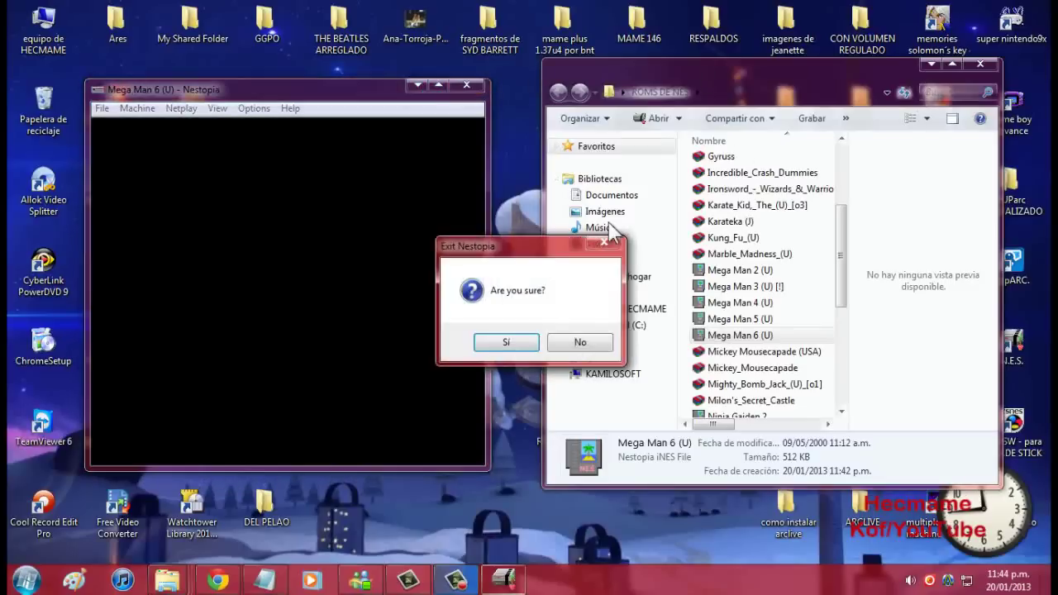
left_click(495, 341)
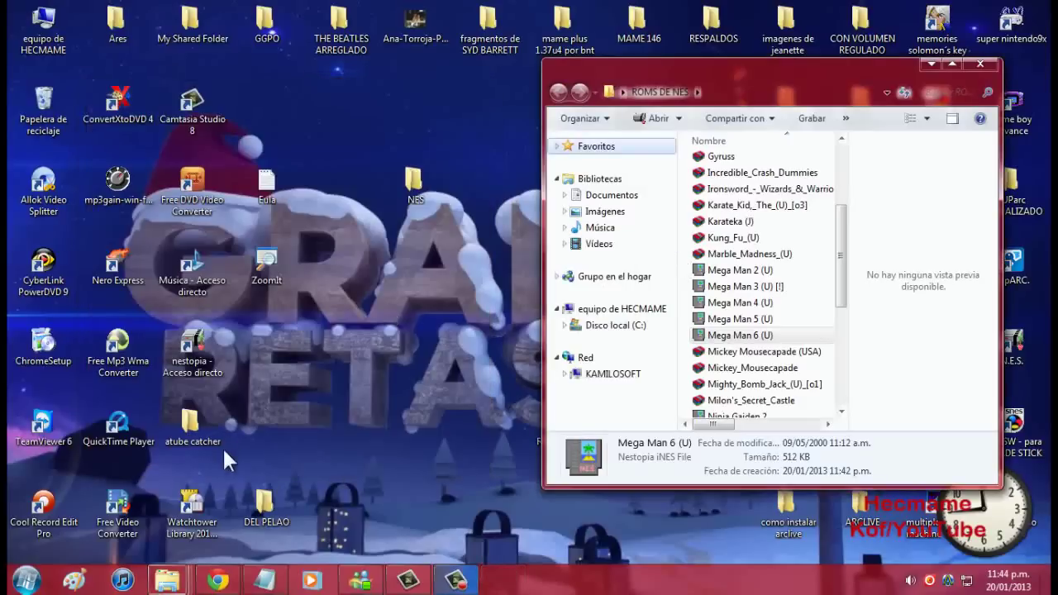
- Switch to Chrome and browse the Nintendo NES Roms list in the Roms / Games section of ROMNation.NET
mouse_move(231, 583)
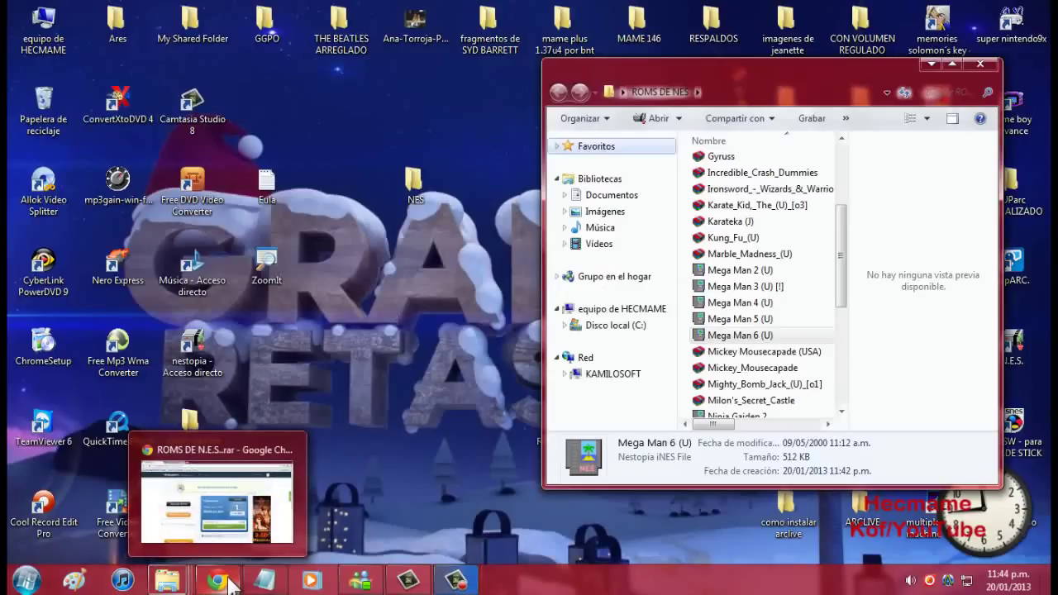
left_click(216, 500)
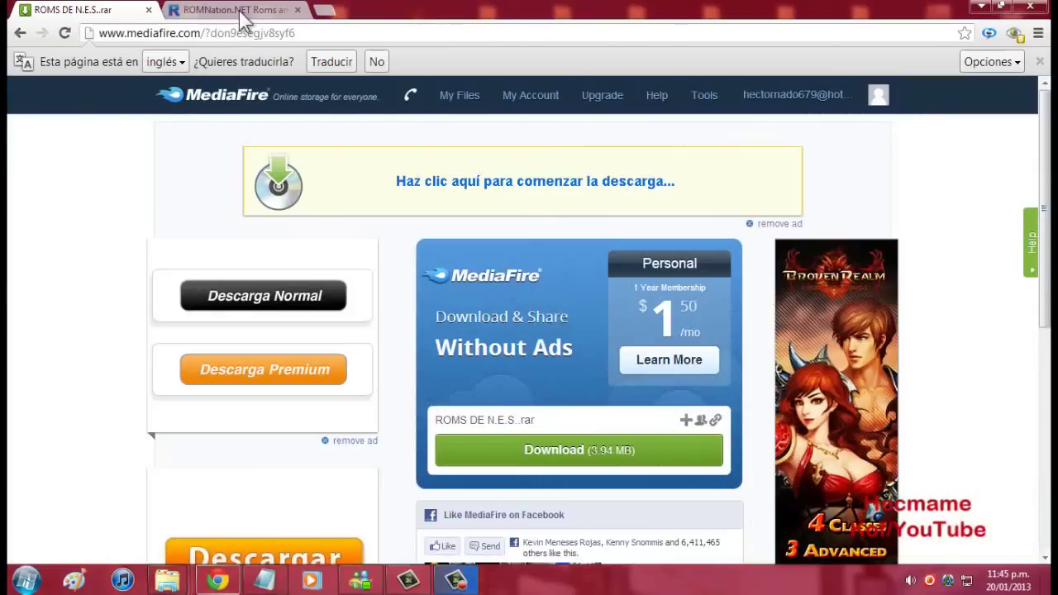
left_click(239, 9)
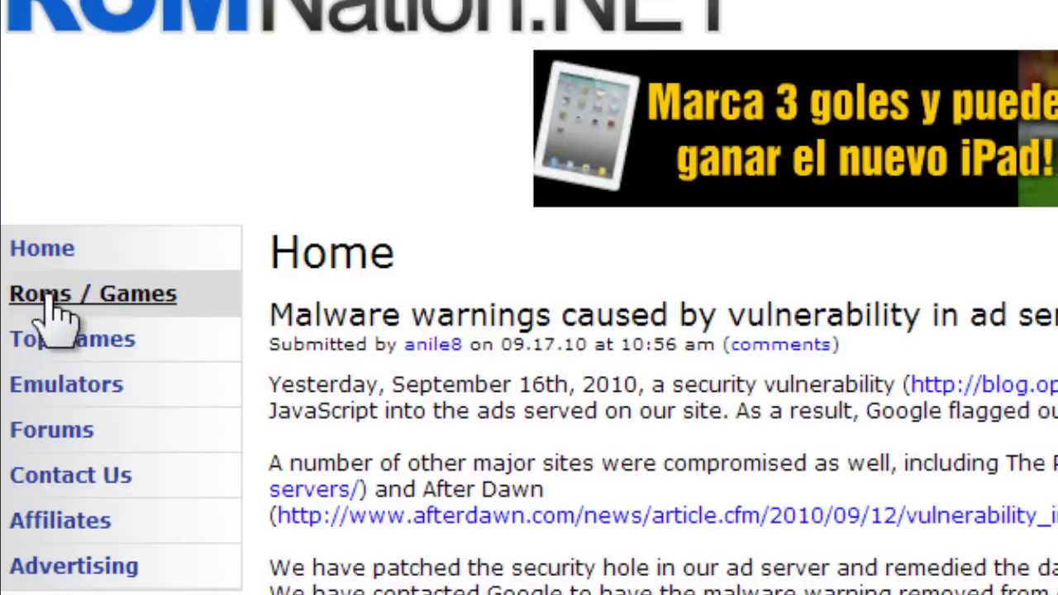
left_click(51, 301)
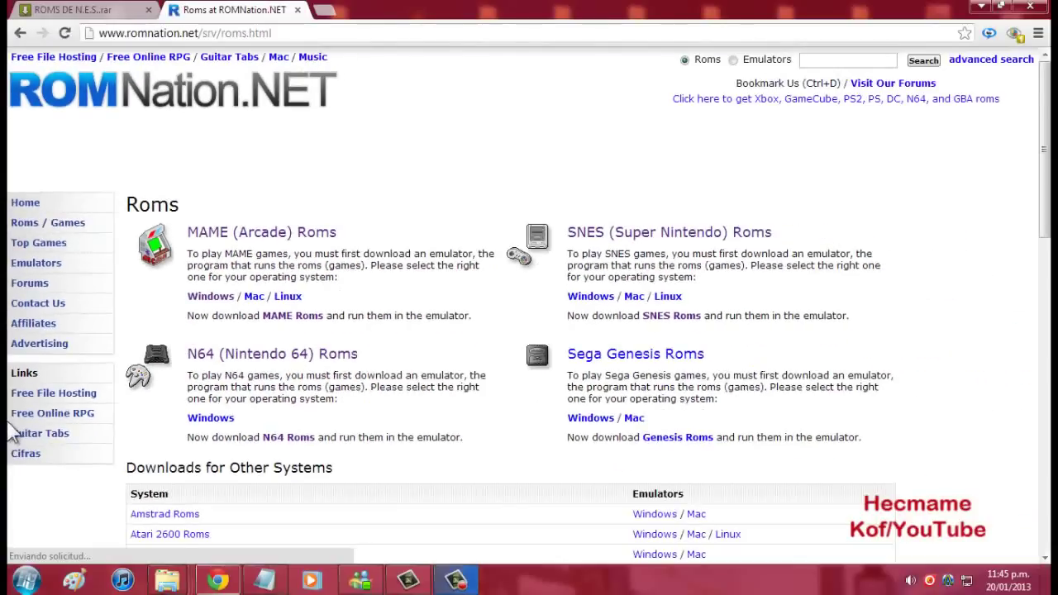
scroll(25, 428, "down", 1)
scroll(25, 428, "down", 5)
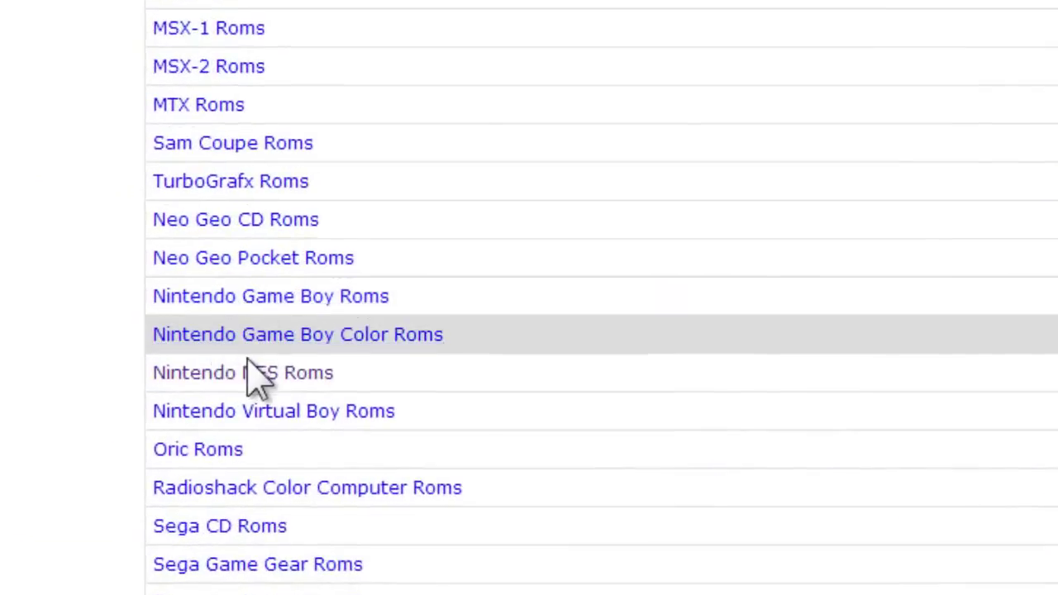
left_click(248, 382)
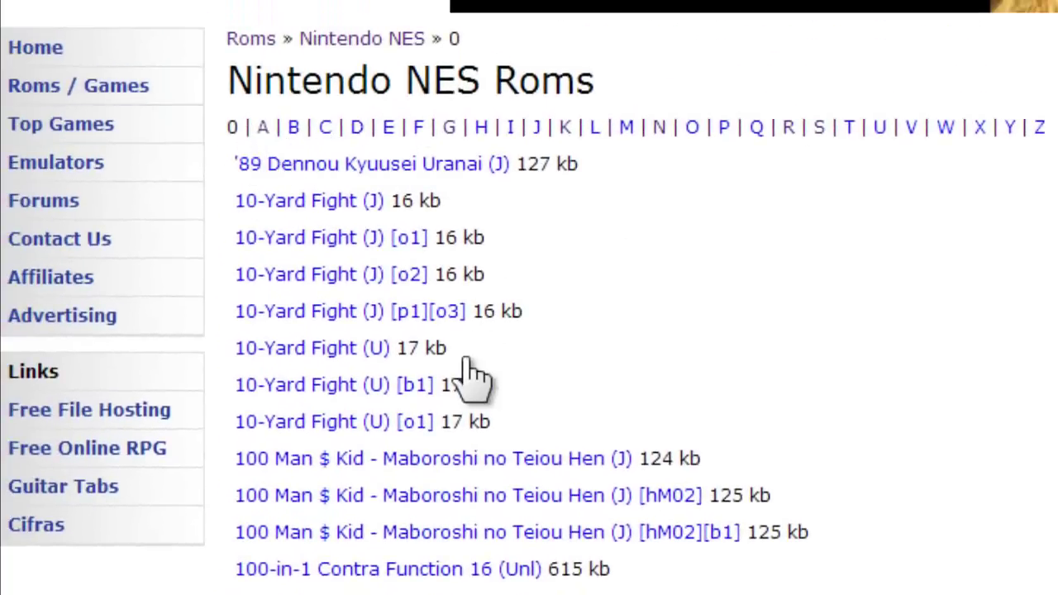
scroll(463, 377, "down", 4)
scroll(546, 21, "up", 4)
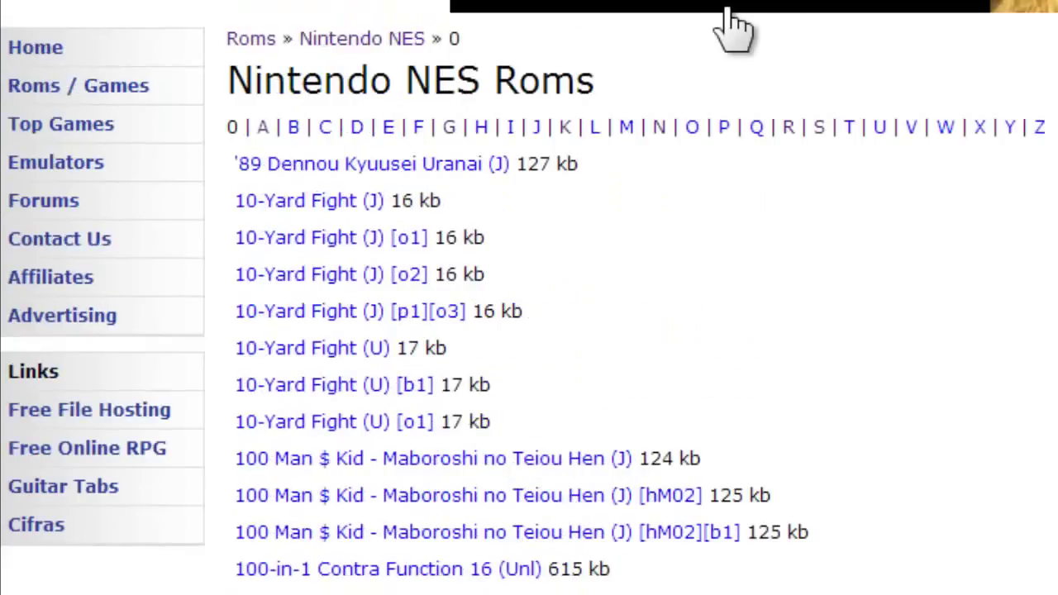
- List the NES ROMs under letter O and open the download page for Oeka Kids - Anpanman to Oekaki Shiyou!! (J)
left_click(690, 128)
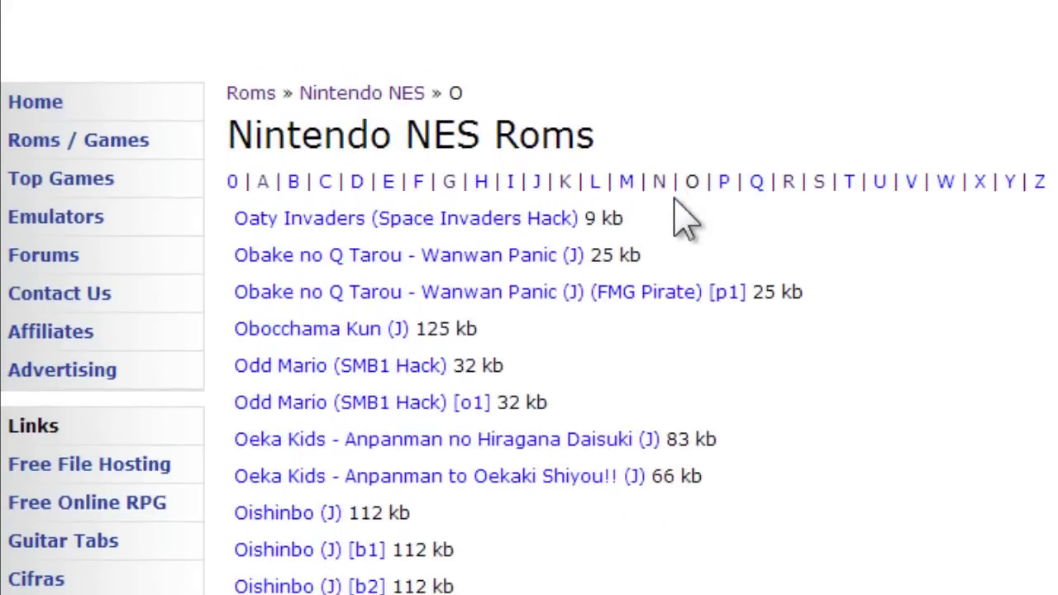
left_click(291, 479)
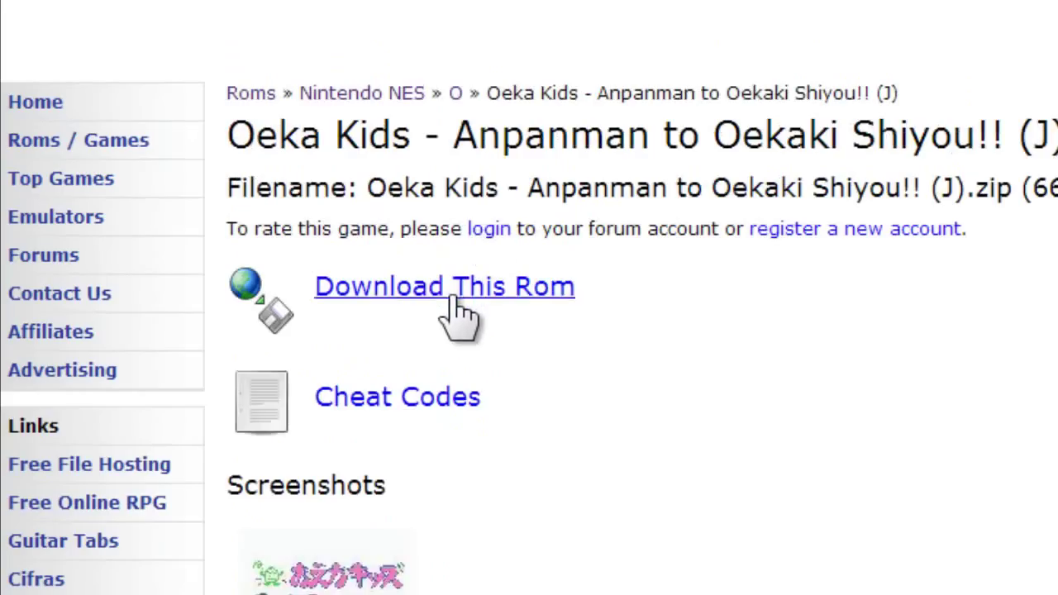
left_click(459, 309)
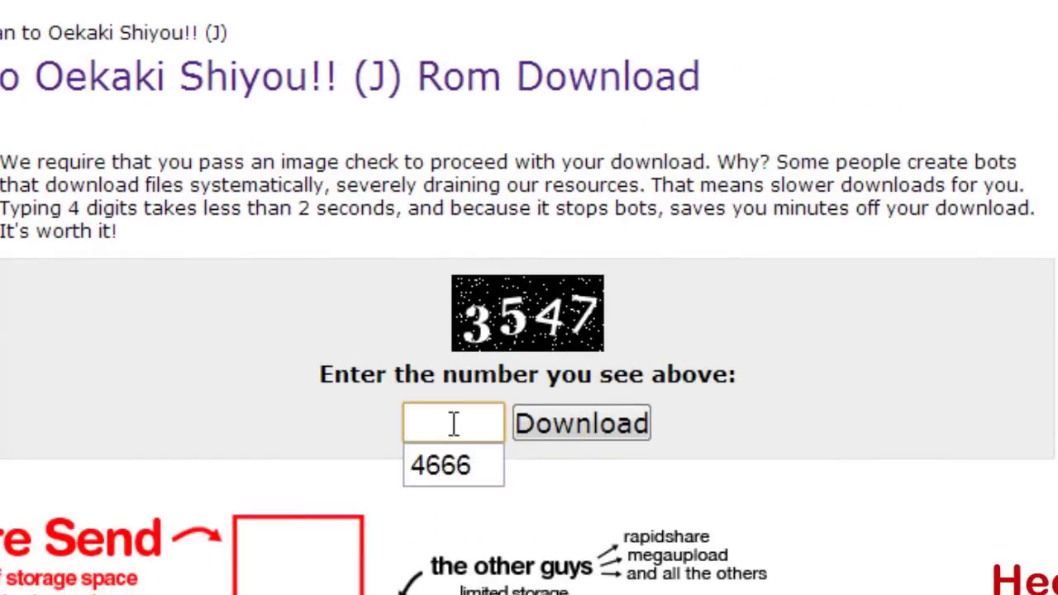
- Enter the verification number shown in the image check and start the ROM download
left_click(787, 441)
type("35")
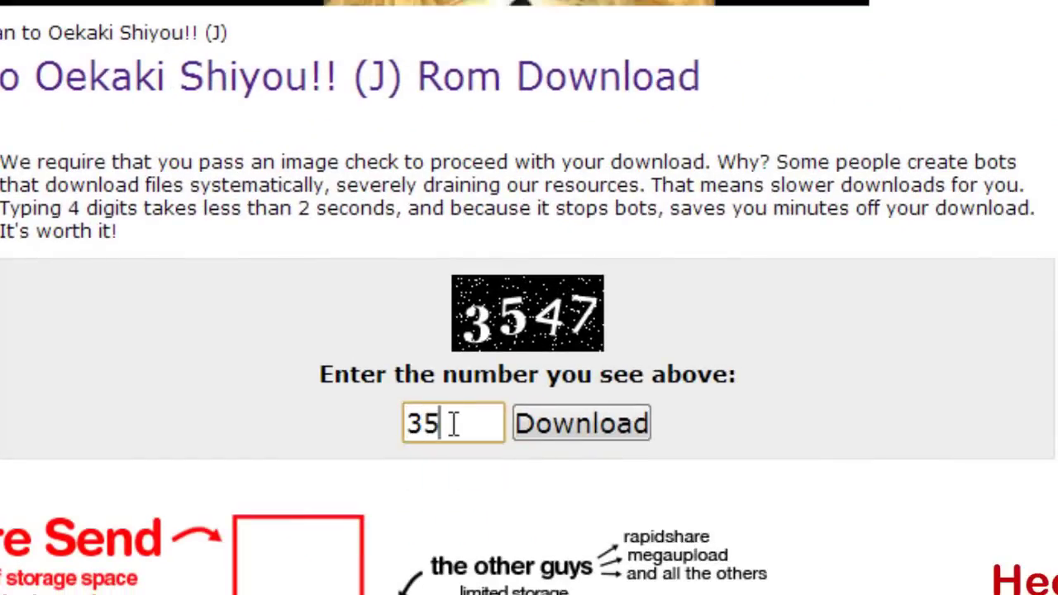
type("47")
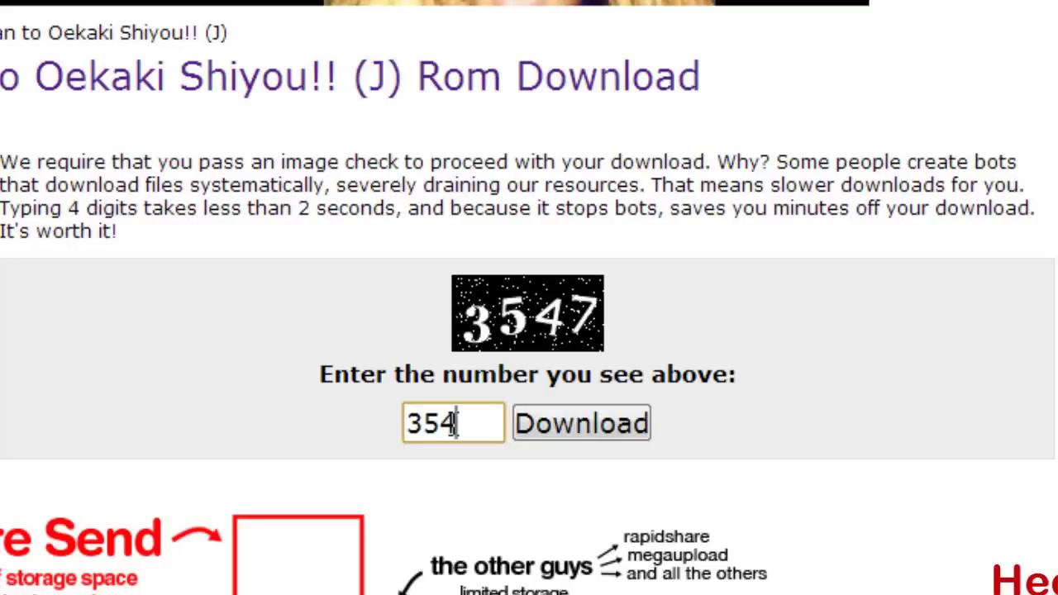
left_click(592, 435)
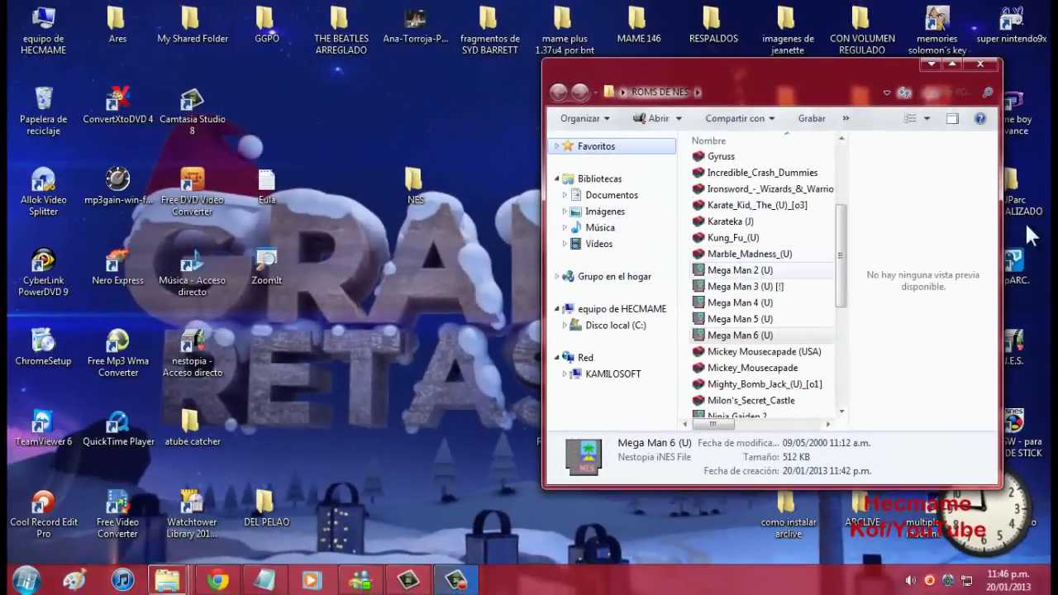
- Close the ROMS DE NES folder window on the desktop
left_click(981, 65)
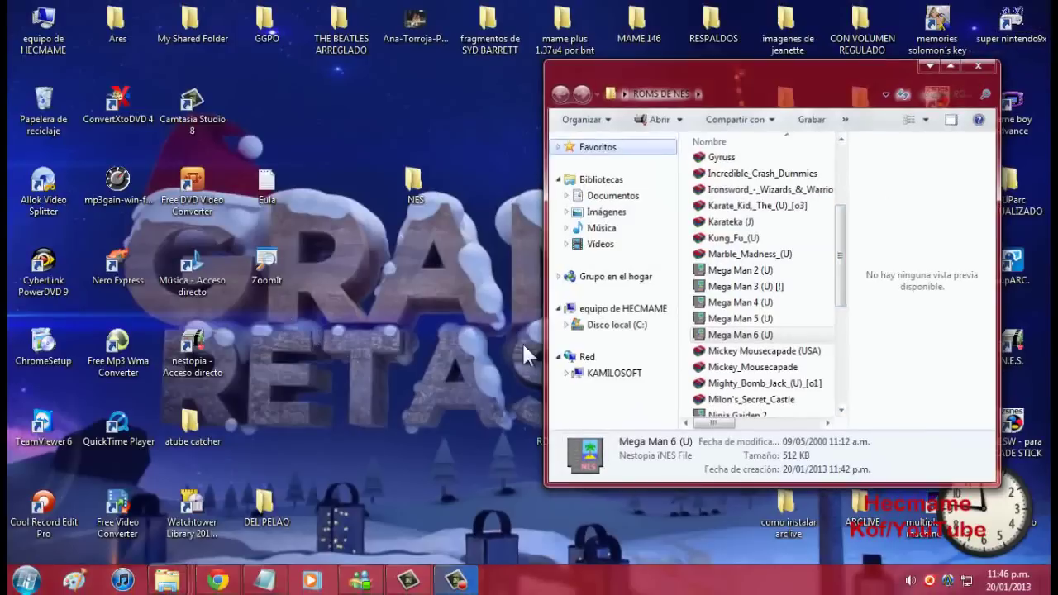